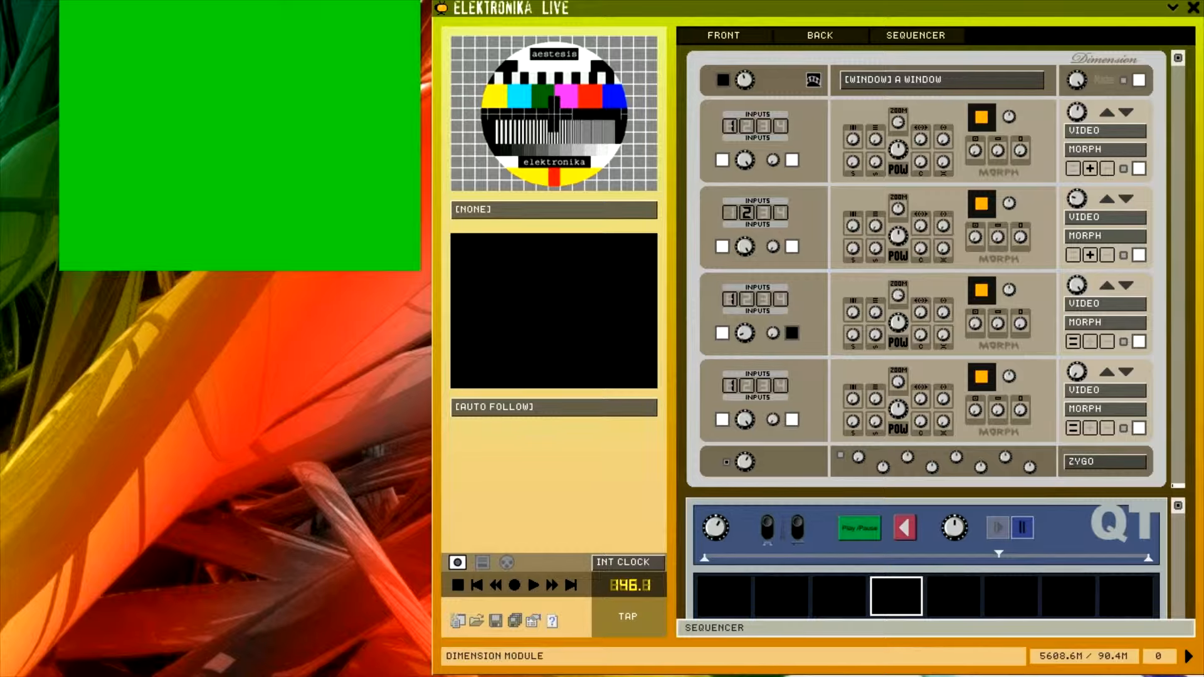
Open loopMIDI from the notification area to review the loopMIDI Port 1 loopback port, then close its window
{"action": "left_click_drag", "start_coordinate": [351, 675], "coordinate": [432, 345]}
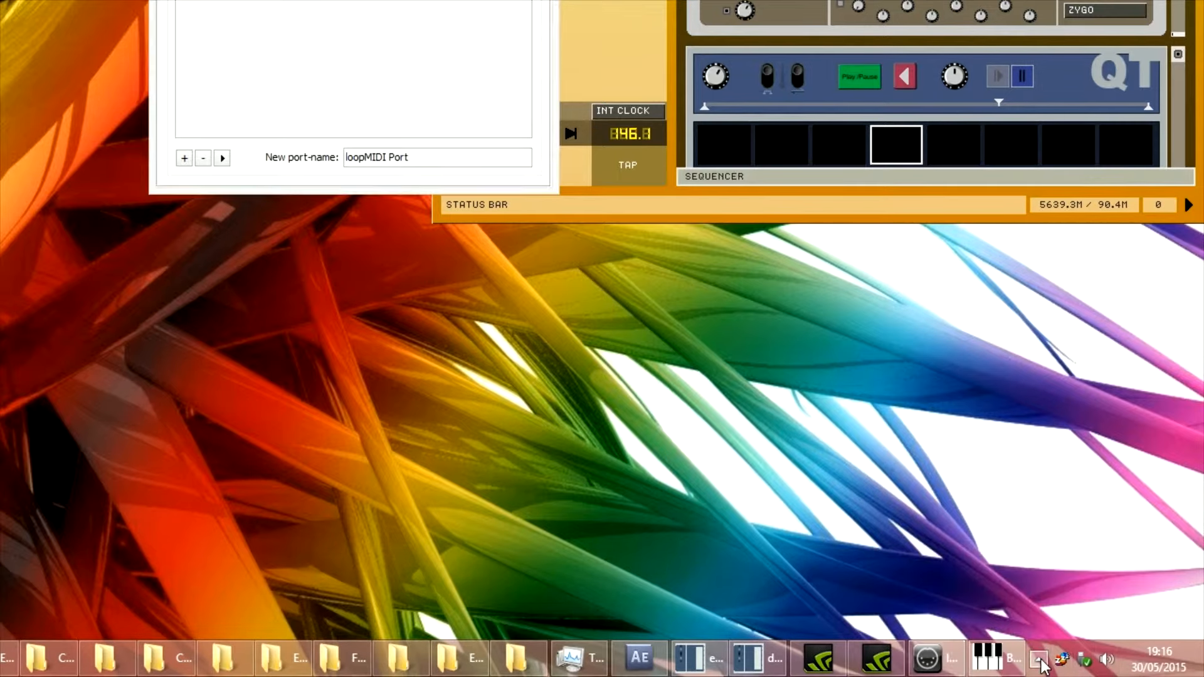
{"action": "left_click", "coordinate": [1039, 660]}
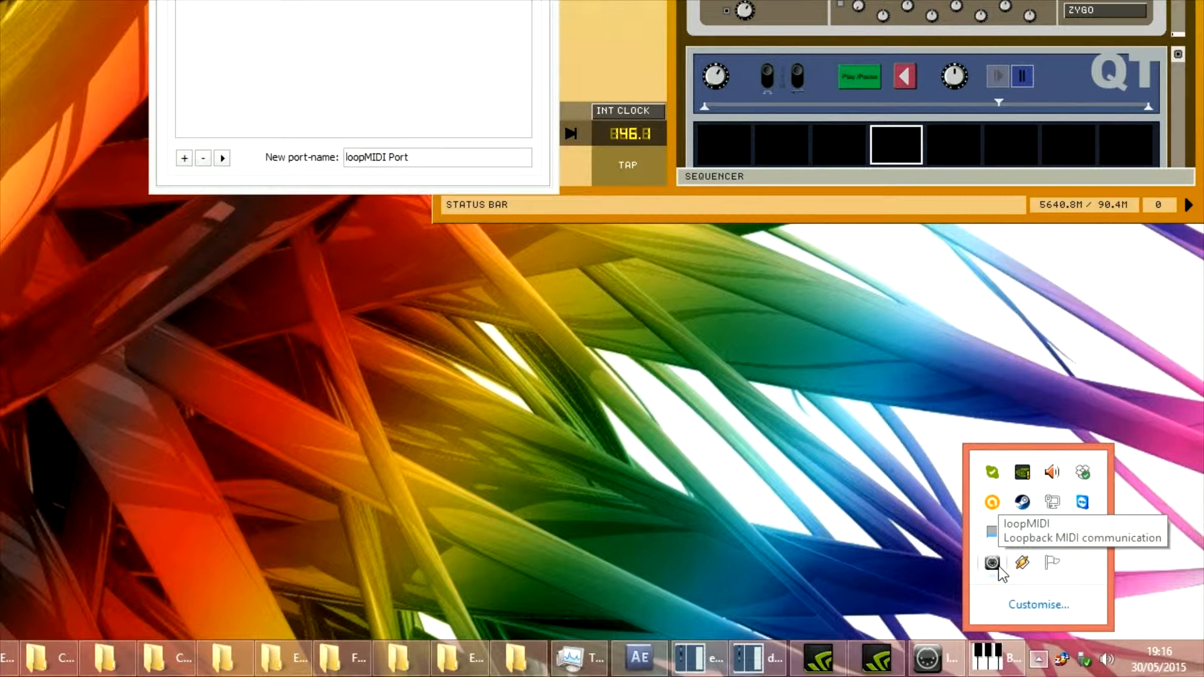
{"action": "left_click", "coordinate": [993, 563]}
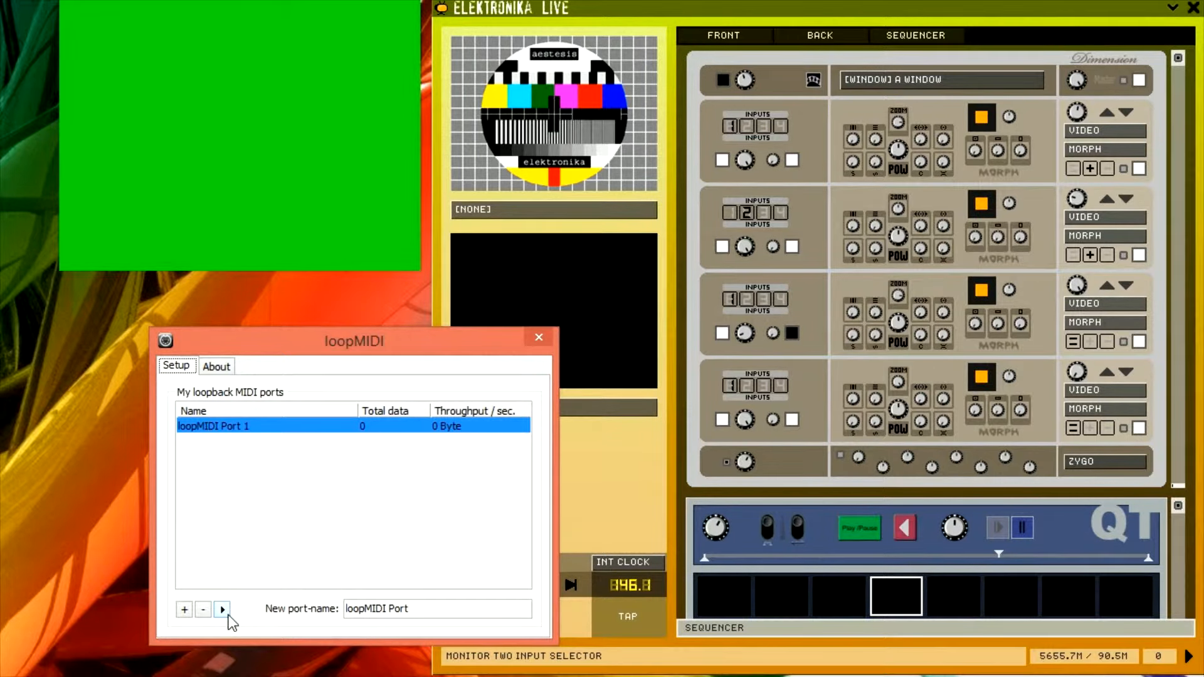
{"action": "left_click", "coordinate": [534, 339]}
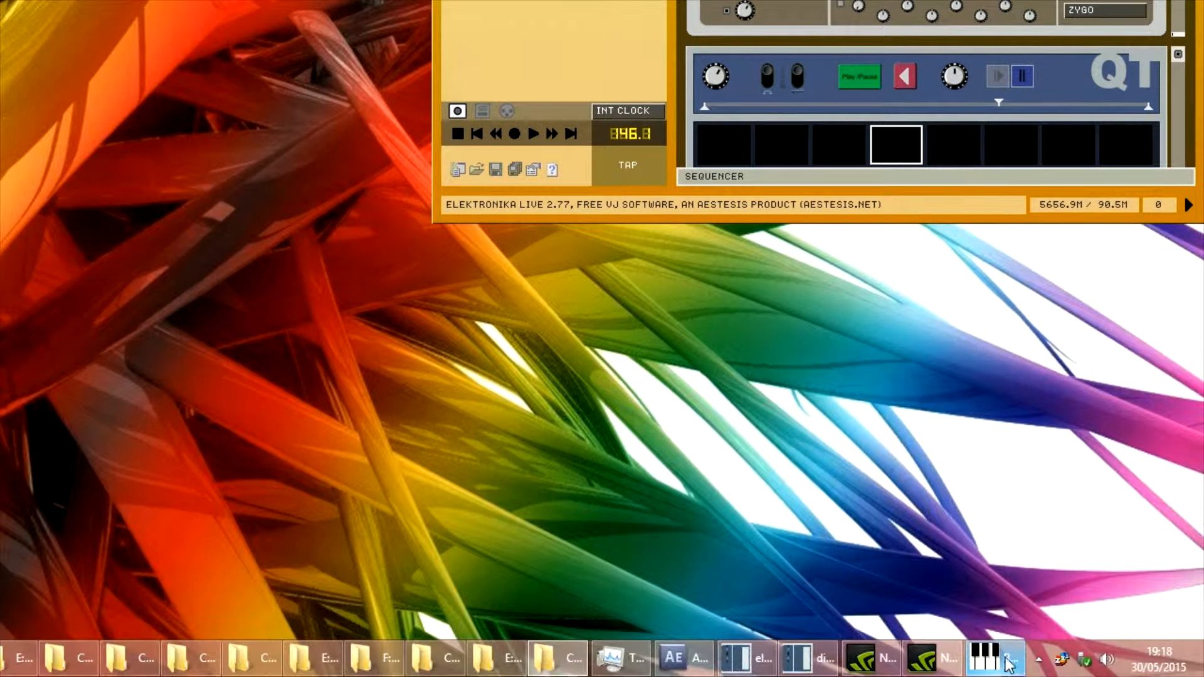
Switch to Bome's Mouse Keyboard and set its MIDI output to loopMIDI Port 1
{"action": "left_click", "coordinate": [1039, 659]}
{"action": "right_click", "coordinate": [996, 568]}
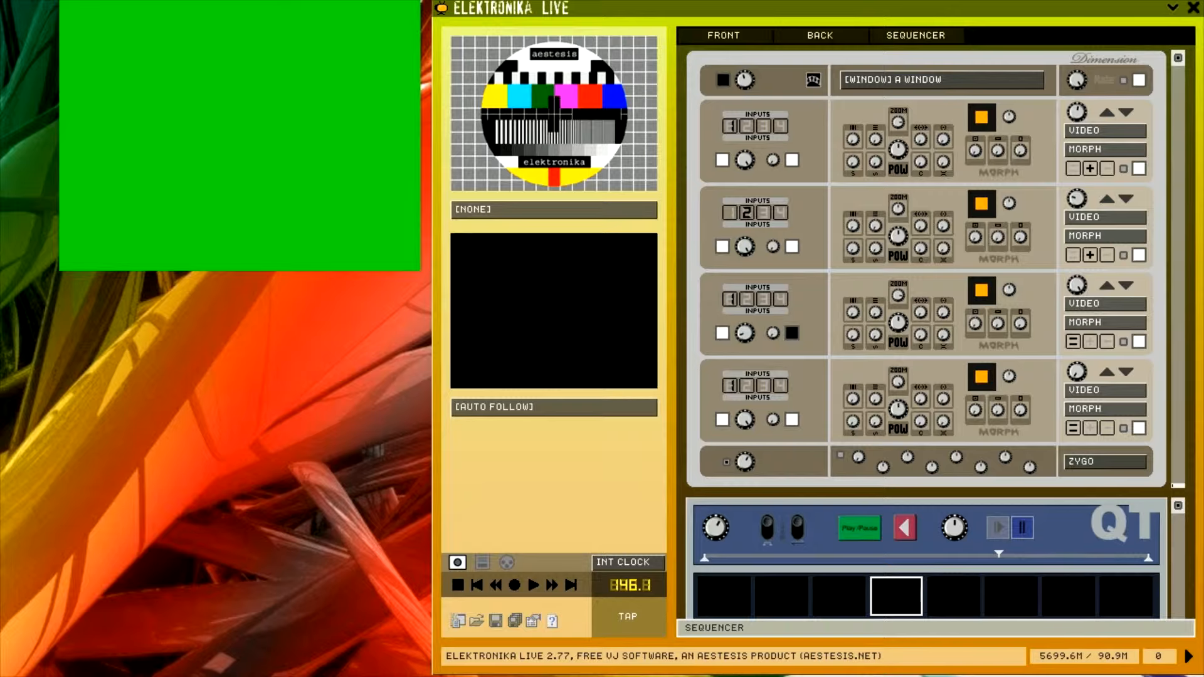
{"action": "left_click_drag", "start_coordinate": [213, 676], "coordinate": [427, 328]}
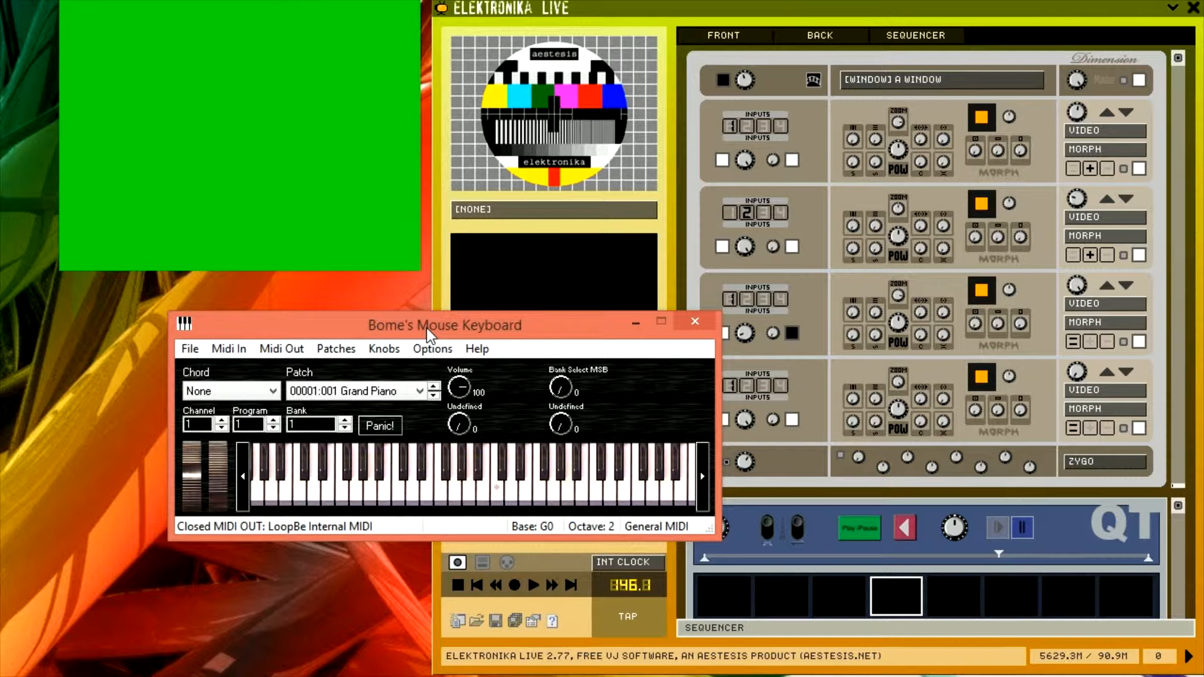
{"action": "left_click", "coordinate": [304, 350]}
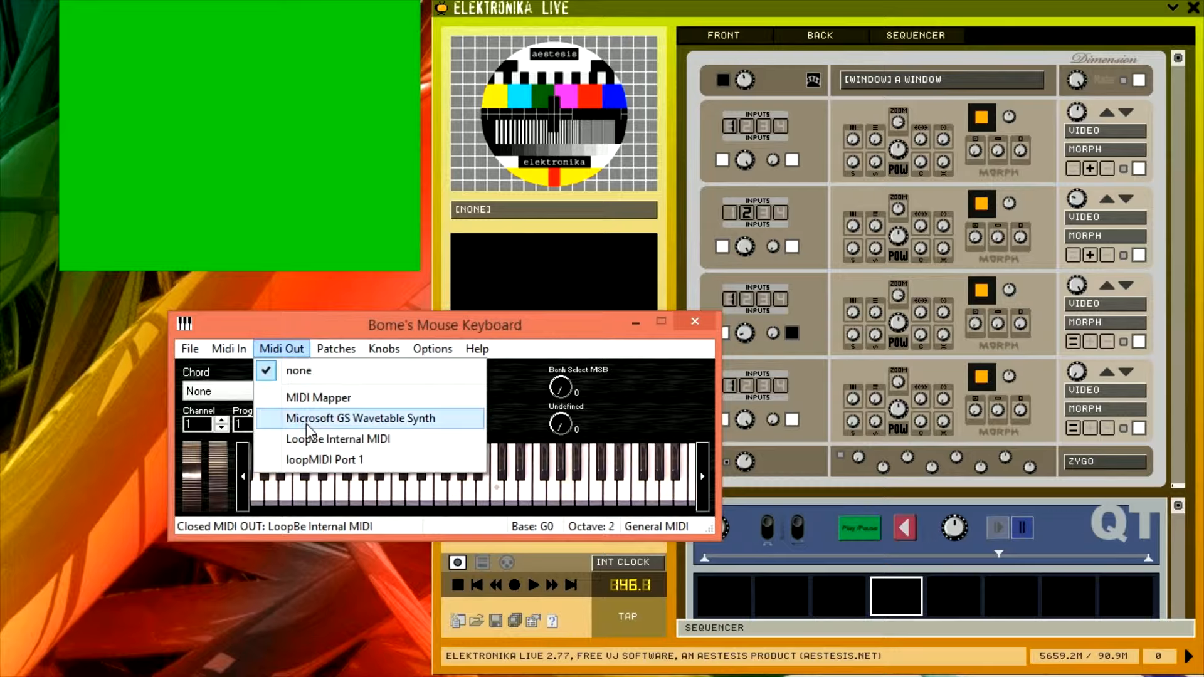
{"action": "left_click", "coordinate": [320, 459]}
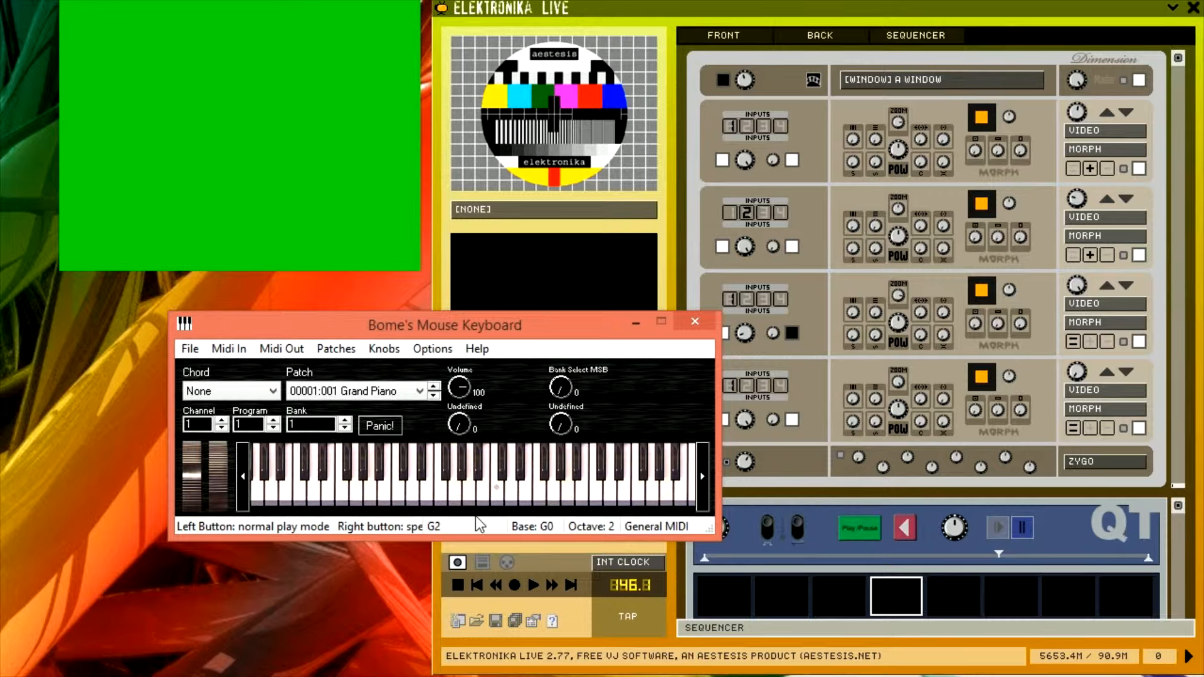
In the Properties dialog, enable loopMIDI Port 1 as MIDI input and set the preset channel to ALL
{"action": "left_click", "coordinate": [535, 621]}
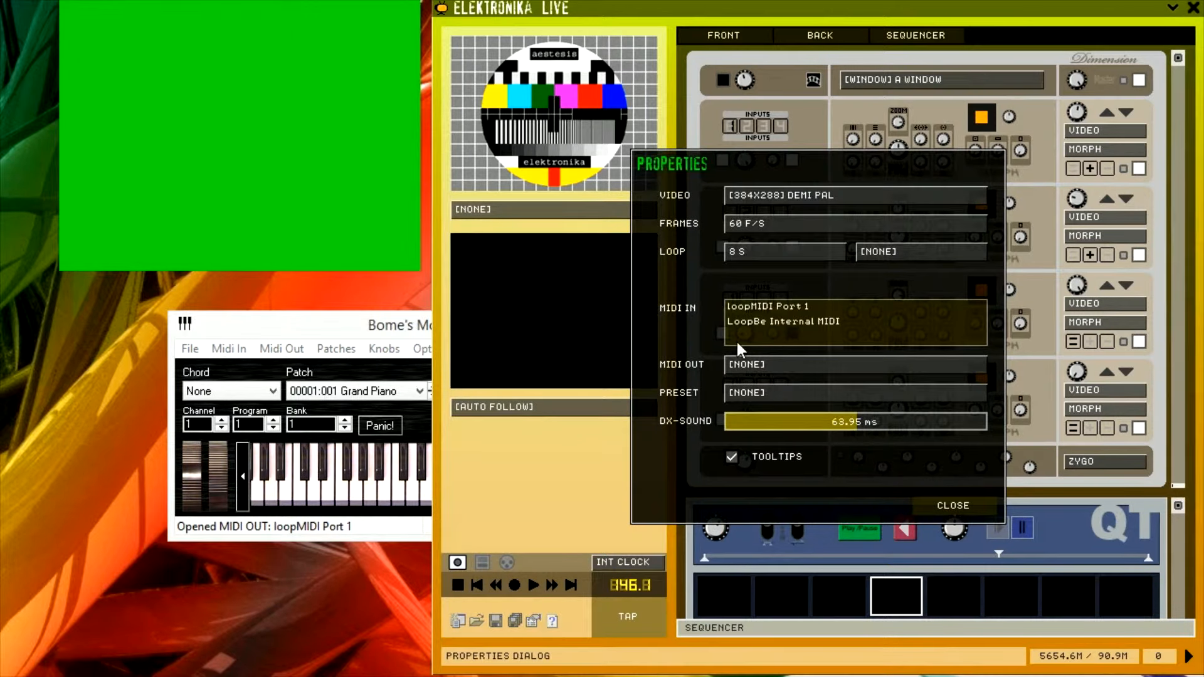
{"action": "left_click", "coordinate": [758, 307]}
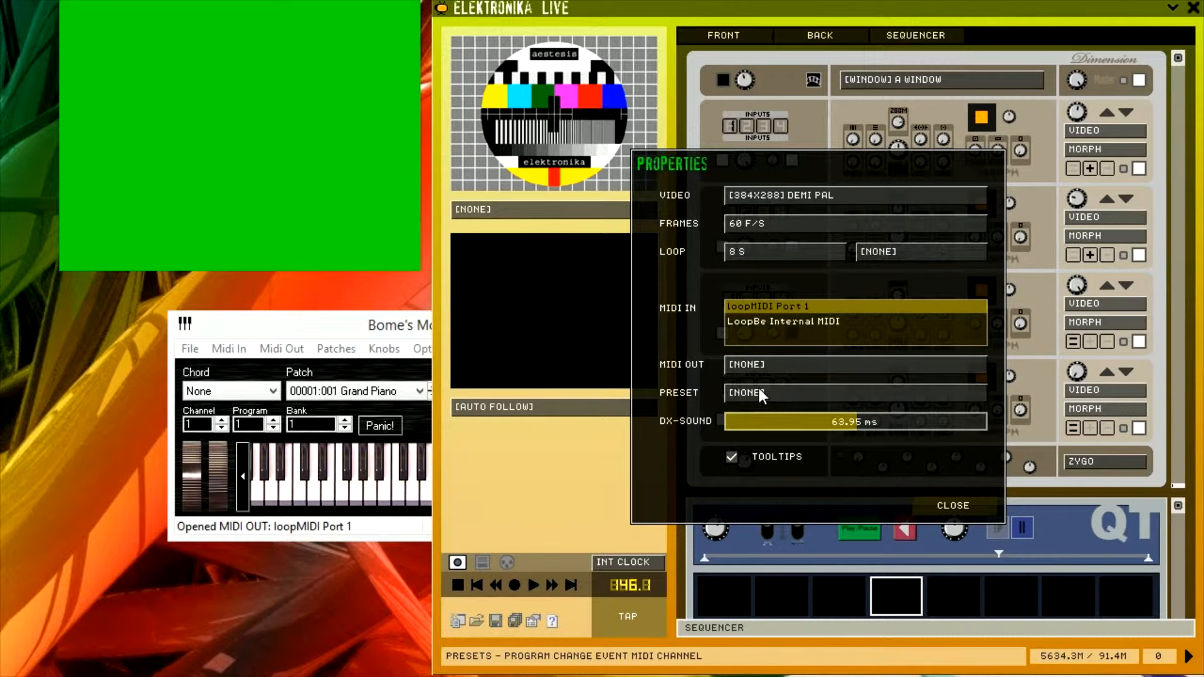
{"action": "left_click", "coordinate": [759, 390]}
{"action": "left_click", "coordinate": [737, 290]}
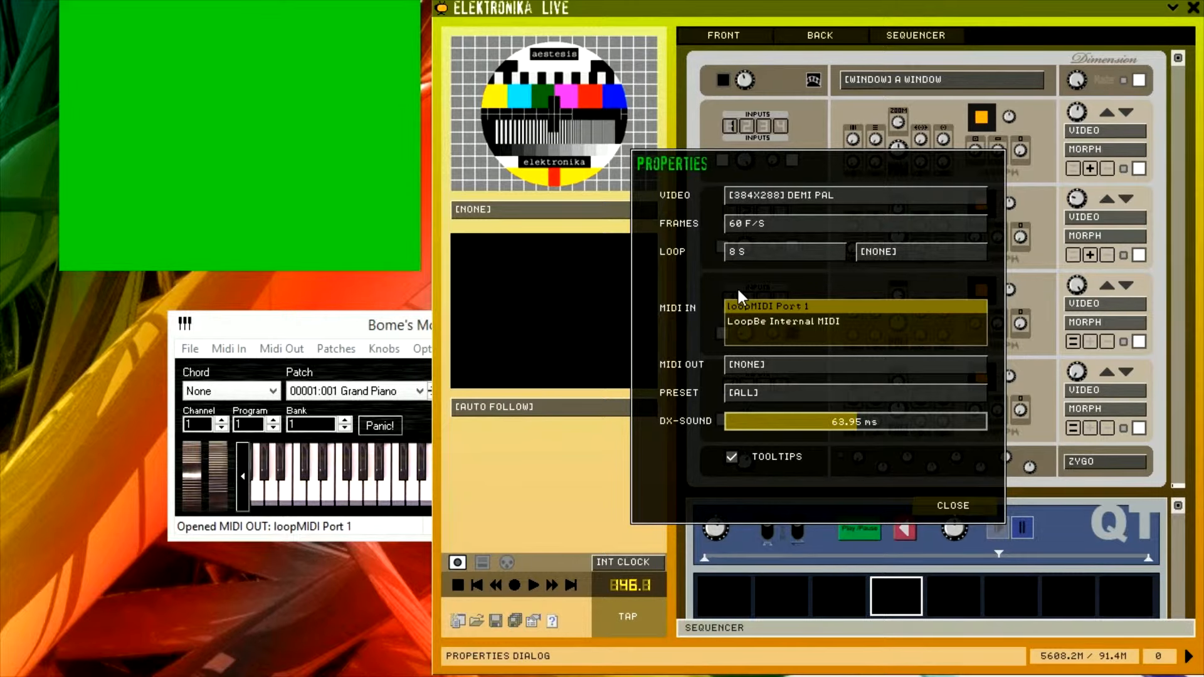
{"action": "left_click", "coordinate": [937, 506]}
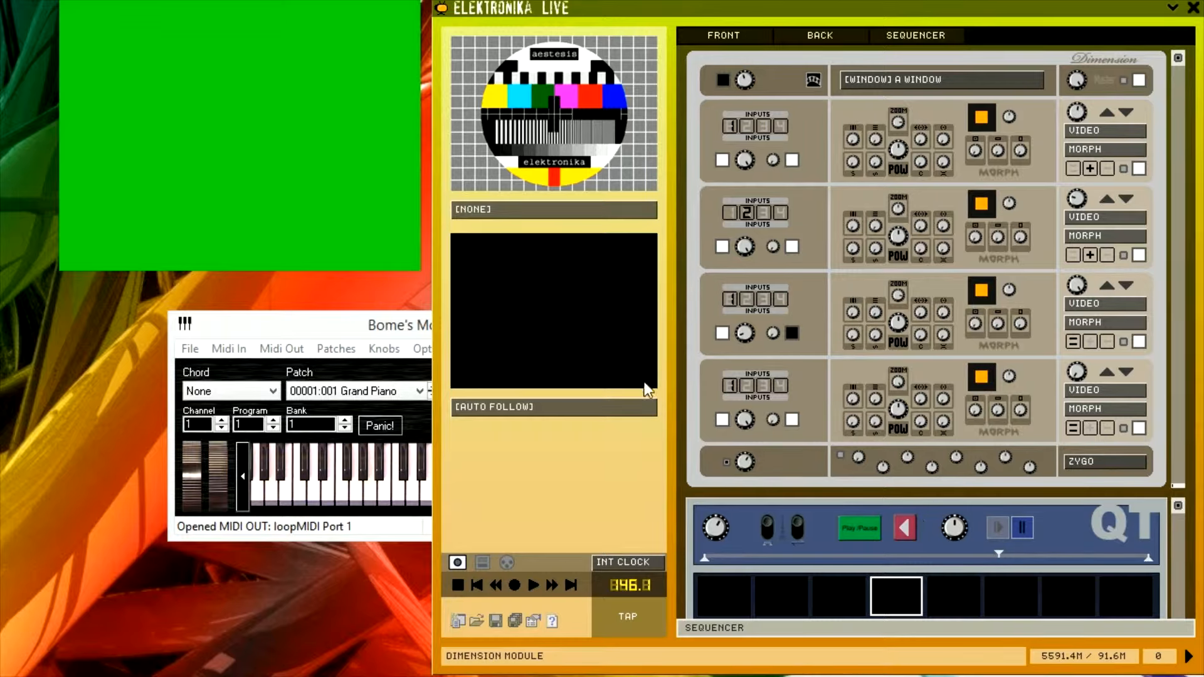
Open the presets list and recall Preset 1, then Preset 2
{"action": "left_click", "coordinate": [336, 325]}
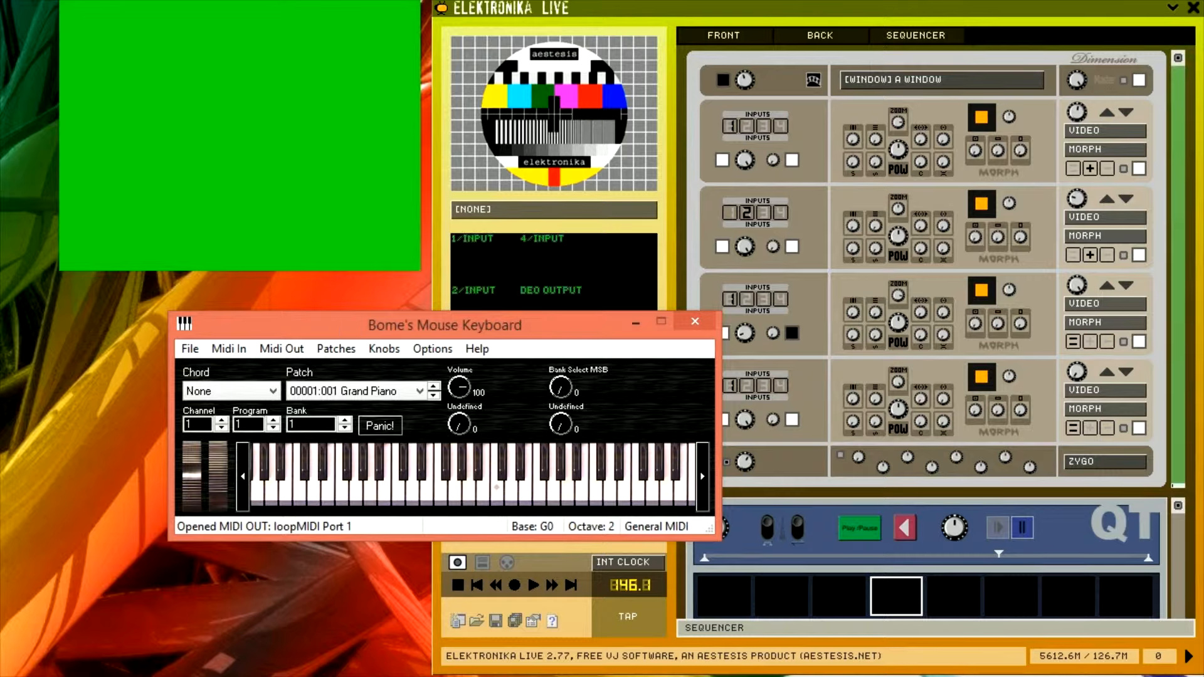
{"action": "left_click", "coordinate": [497, 566]}
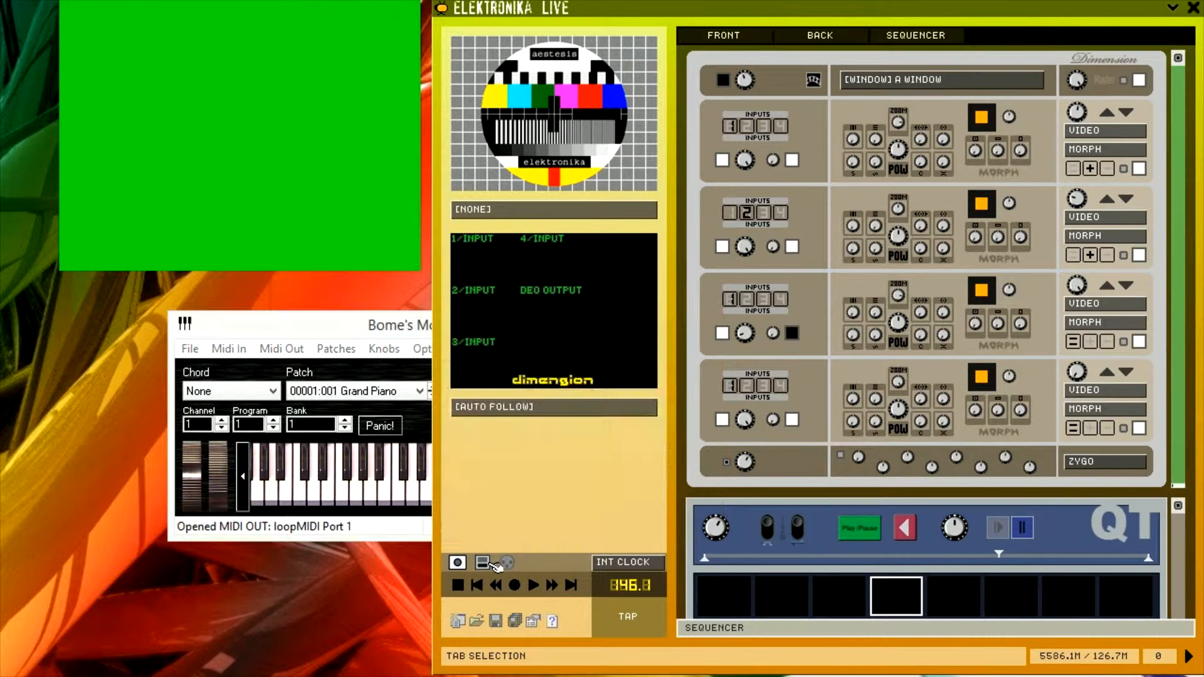
{"action": "left_click", "coordinate": [483, 563]}
{"action": "left_click", "coordinate": [462, 62]}
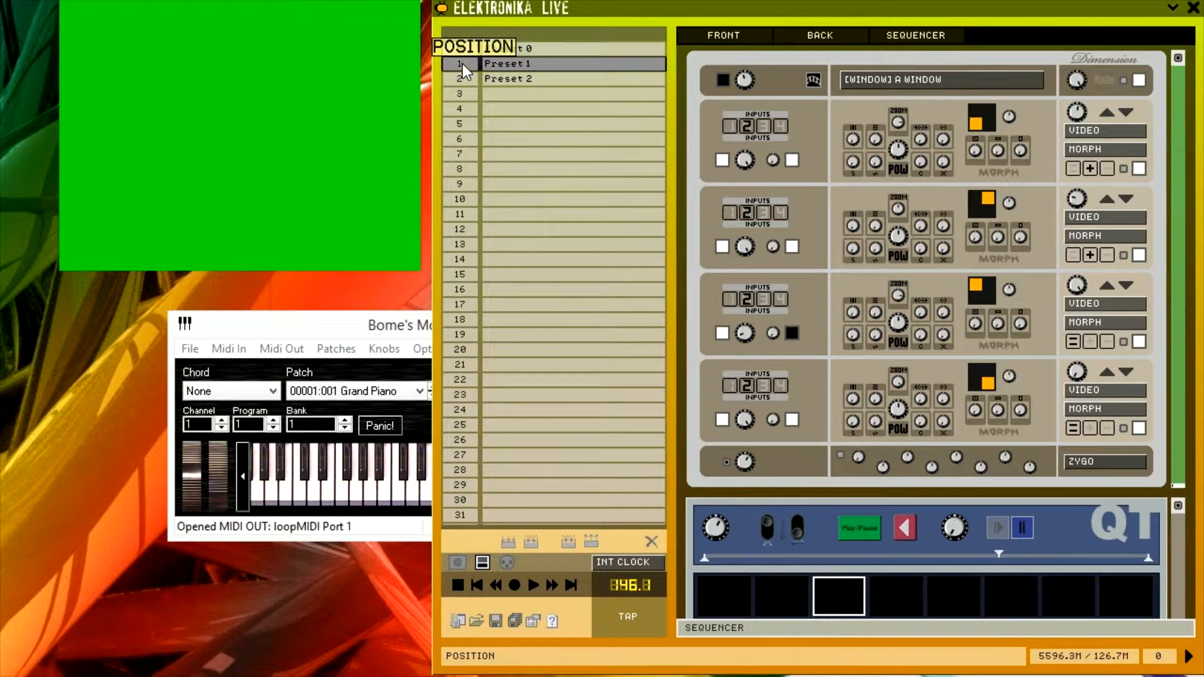
{"action": "left_click", "coordinate": [462, 81]}
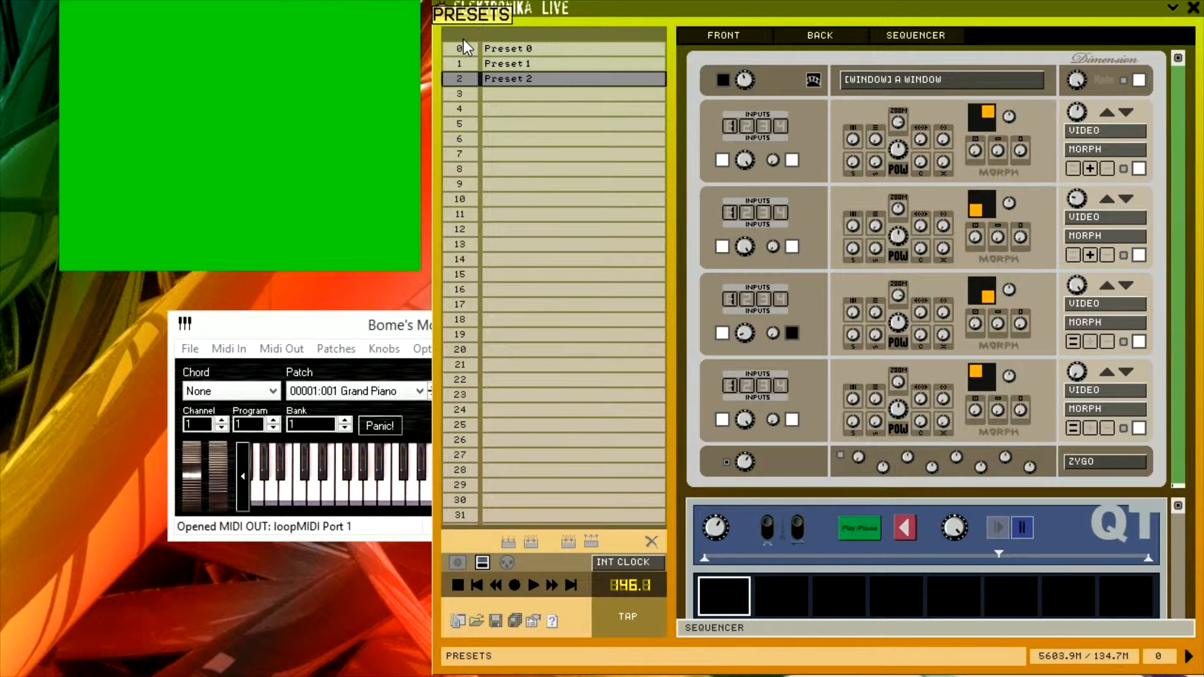
In the keyboard's settings, turn off numbering the first program as 1
{"action": "left_click", "coordinate": [391, 325]}
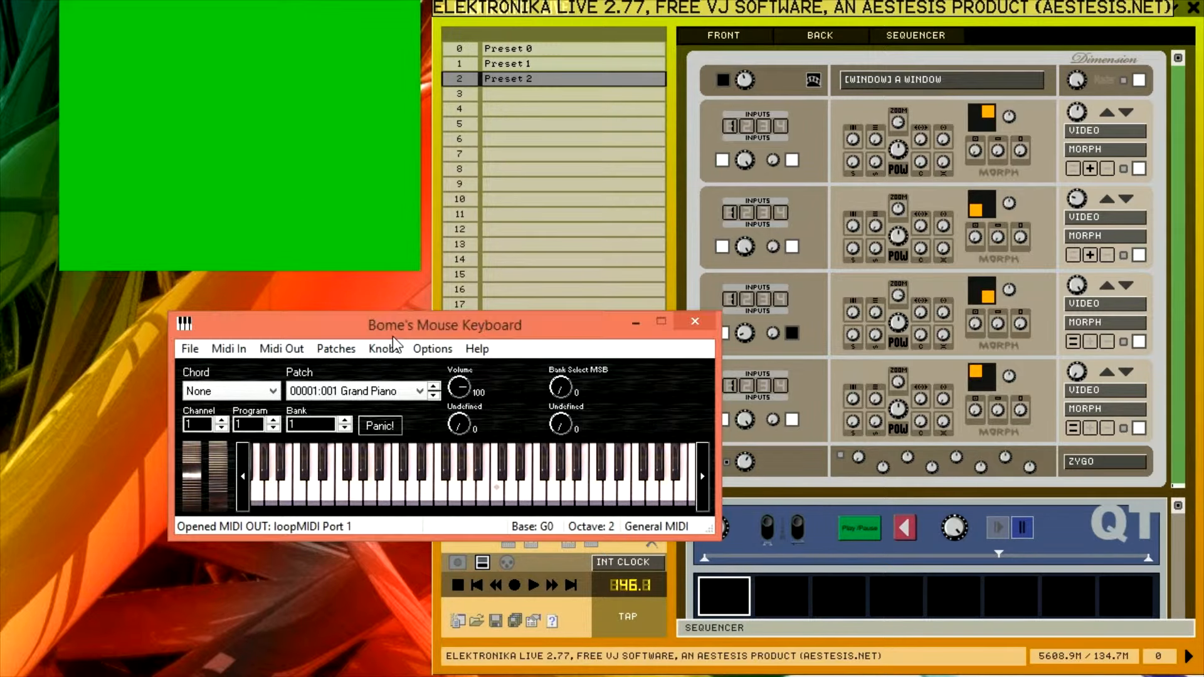
{"action": "left_click", "coordinate": [432, 349]}
{"action": "left_click", "coordinate": [445, 500]}
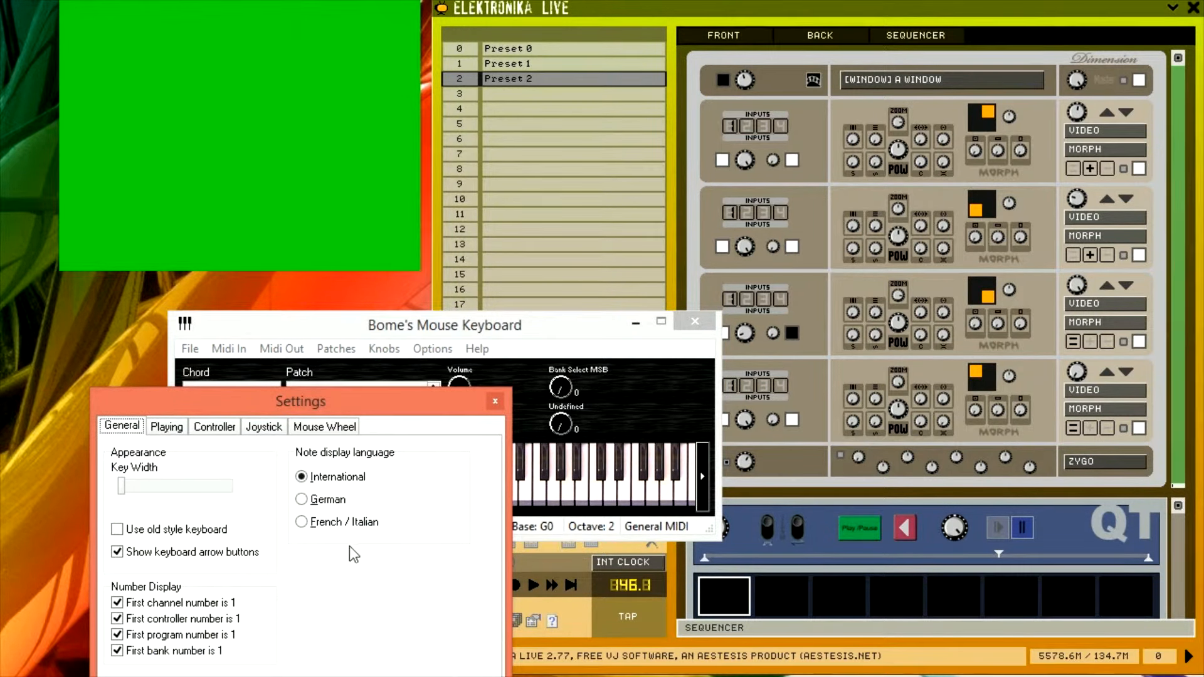
{"action": "left_click", "coordinate": [205, 638]}
{"action": "left_click", "coordinate": [241, 676]}
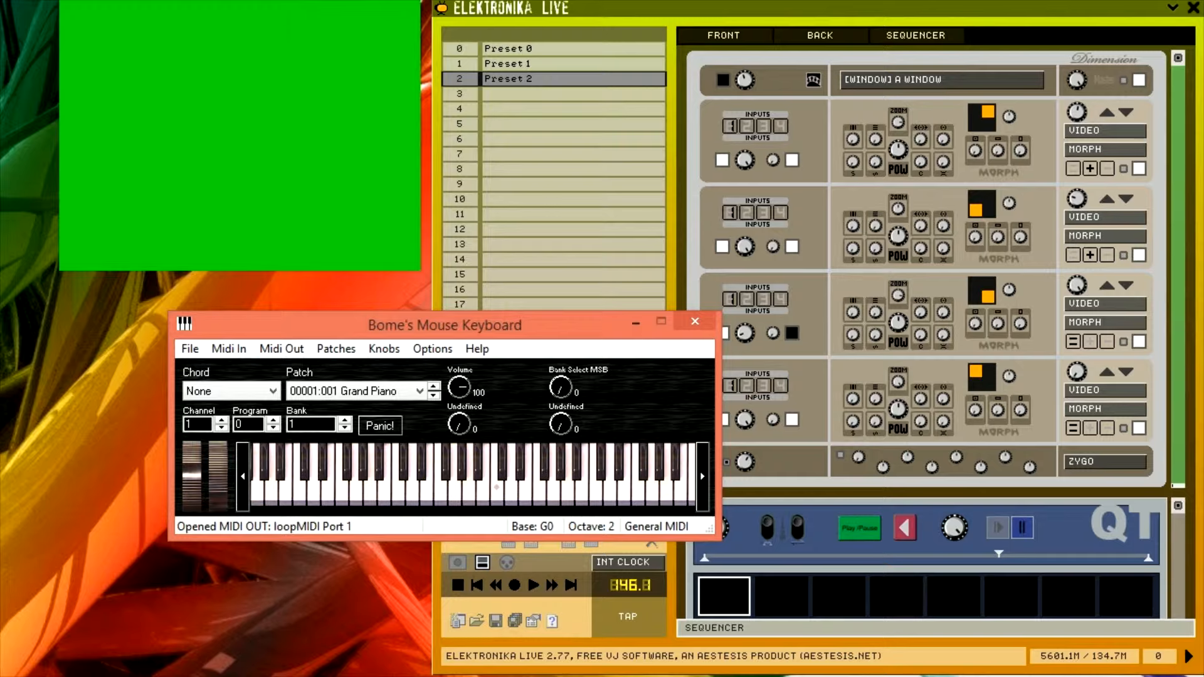
Send program changes from the keyboard by setting its program number to 0, then to 2
{"action": "left_click", "coordinate": [273, 421]}
{"action": "left_click", "coordinate": [273, 422]}
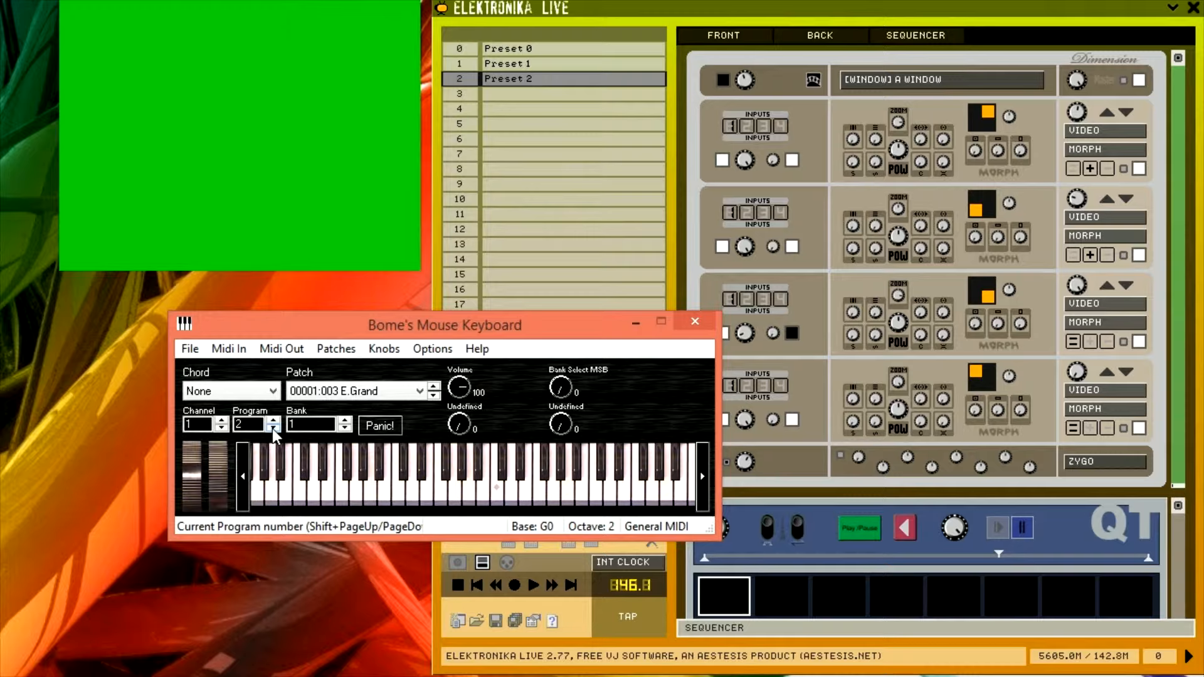
{"action": "left_click_drag", "start_coordinate": [262, 425], "coordinate": [230, 428]}
{"action": "type", "text": "0"}
{"action": "key", "text": "Return"}
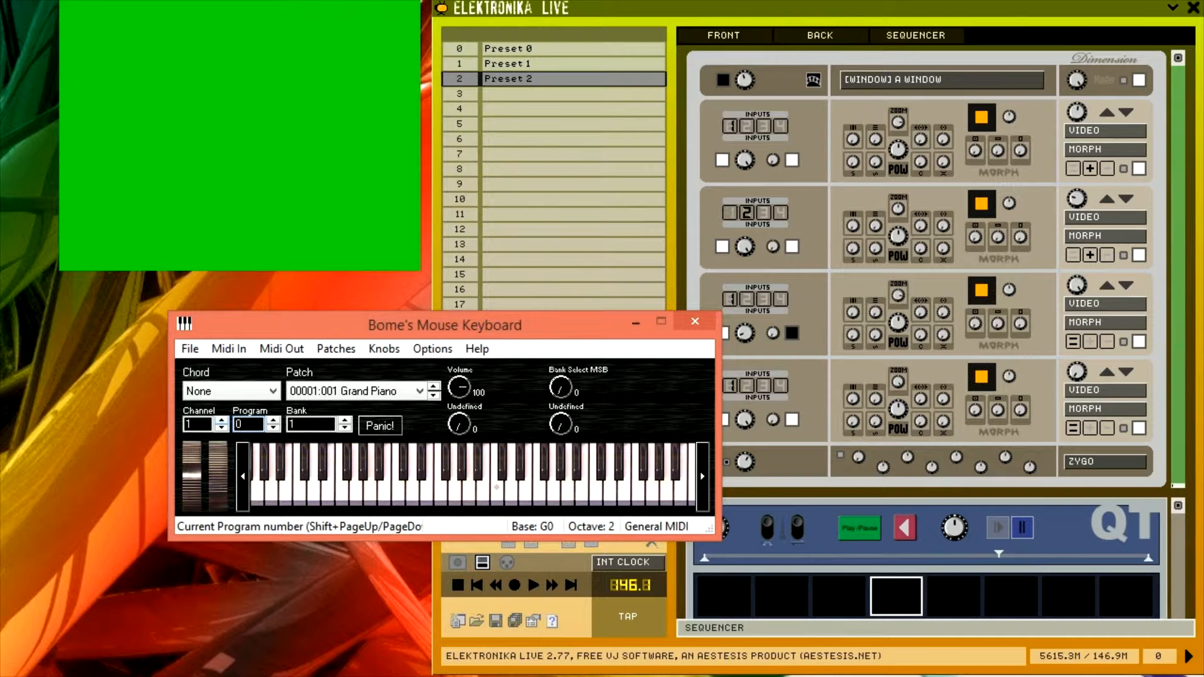
{"action": "type", "text": "2"}
{"action": "key", "text": "Tab"}
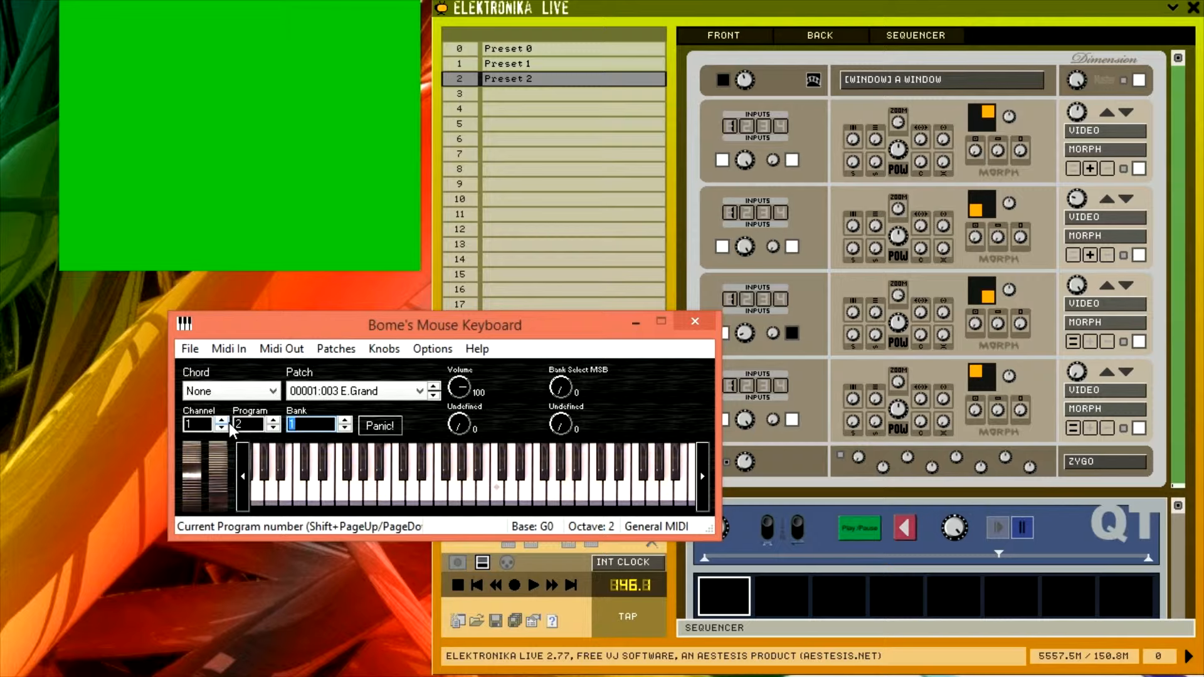
Add a fifth knob assigned to controller 015 Undefined without saving the knobs as a preset
{"action": "left_click", "coordinate": [384, 349]}
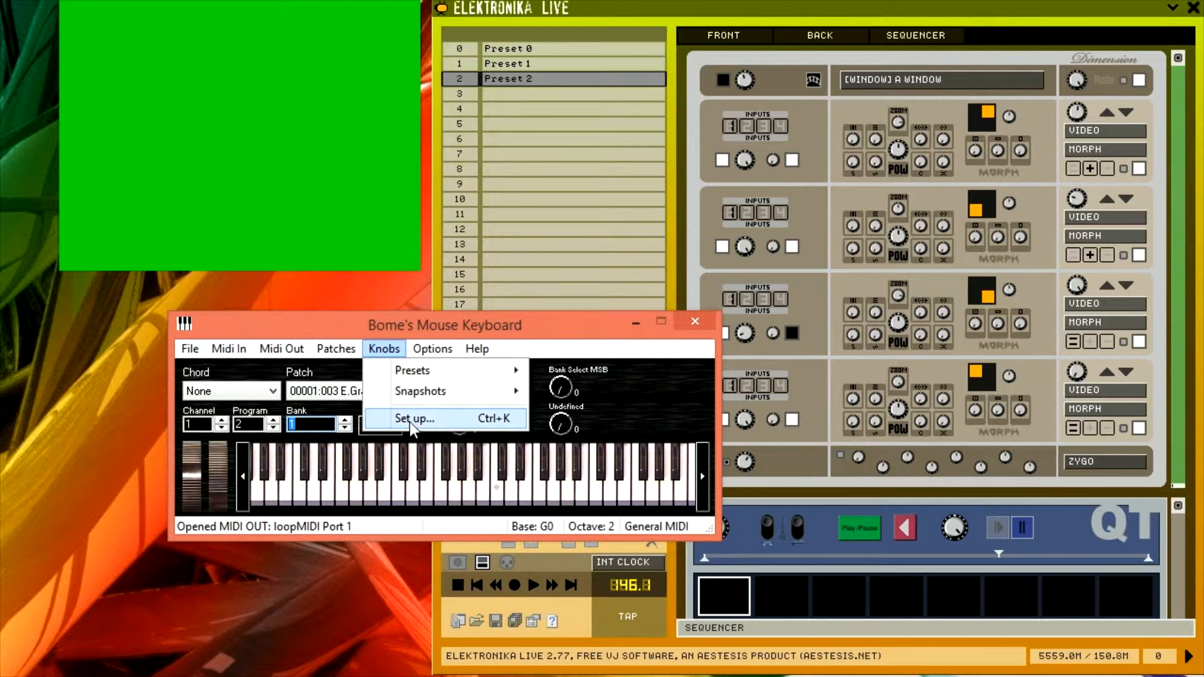
{"action": "left_click", "coordinate": [411, 419]}
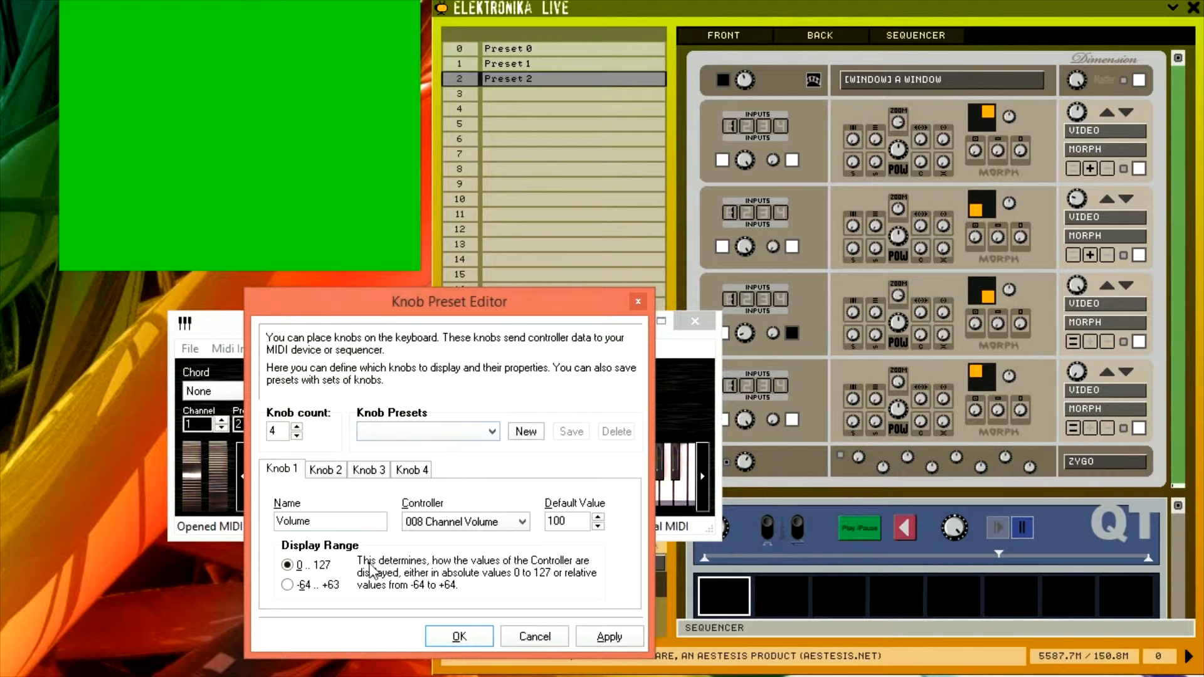
{"action": "left_click", "coordinate": [297, 428]}
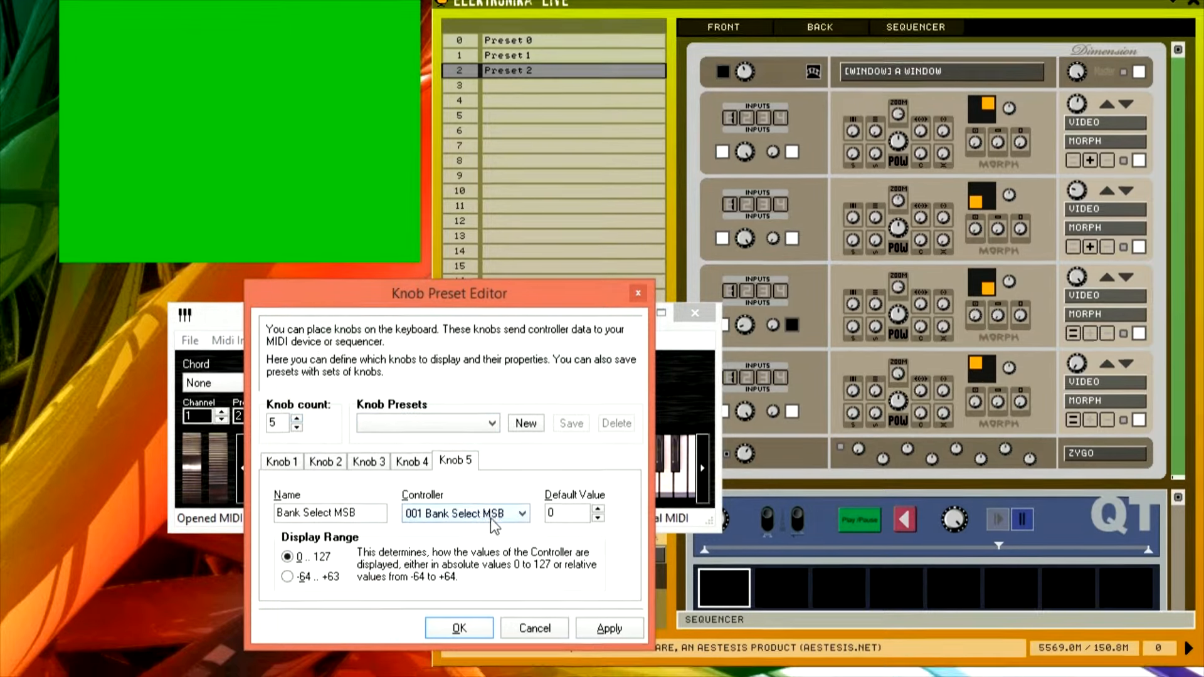
{"action": "left_click", "coordinate": [490, 522]}
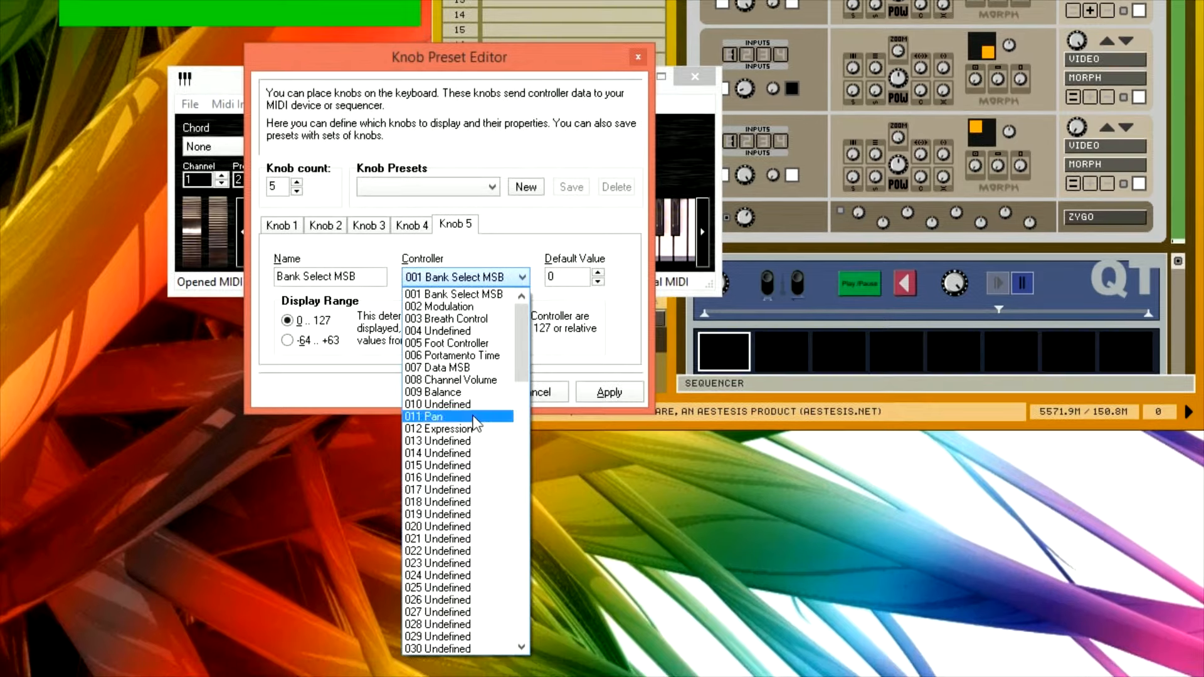
{"action": "left_click", "coordinate": [459, 467]}
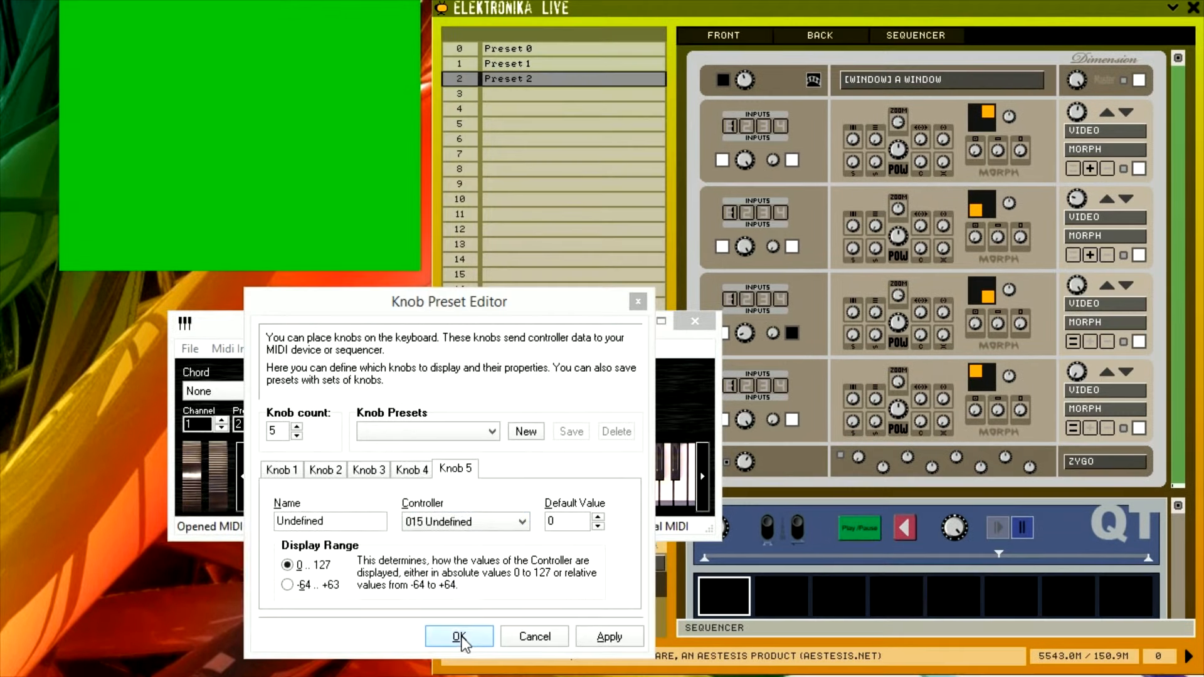
{"action": "left_click", "coordinate": [460, 392]}
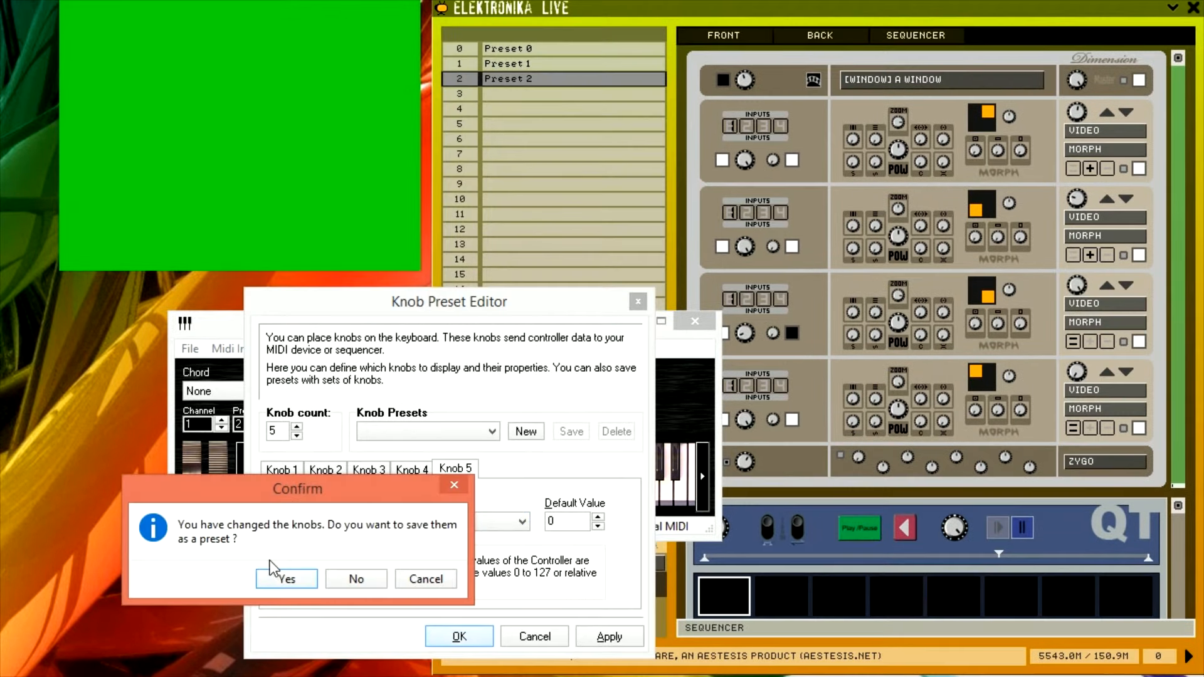
{"action": "left_click", "coordinate": [355, 585]}
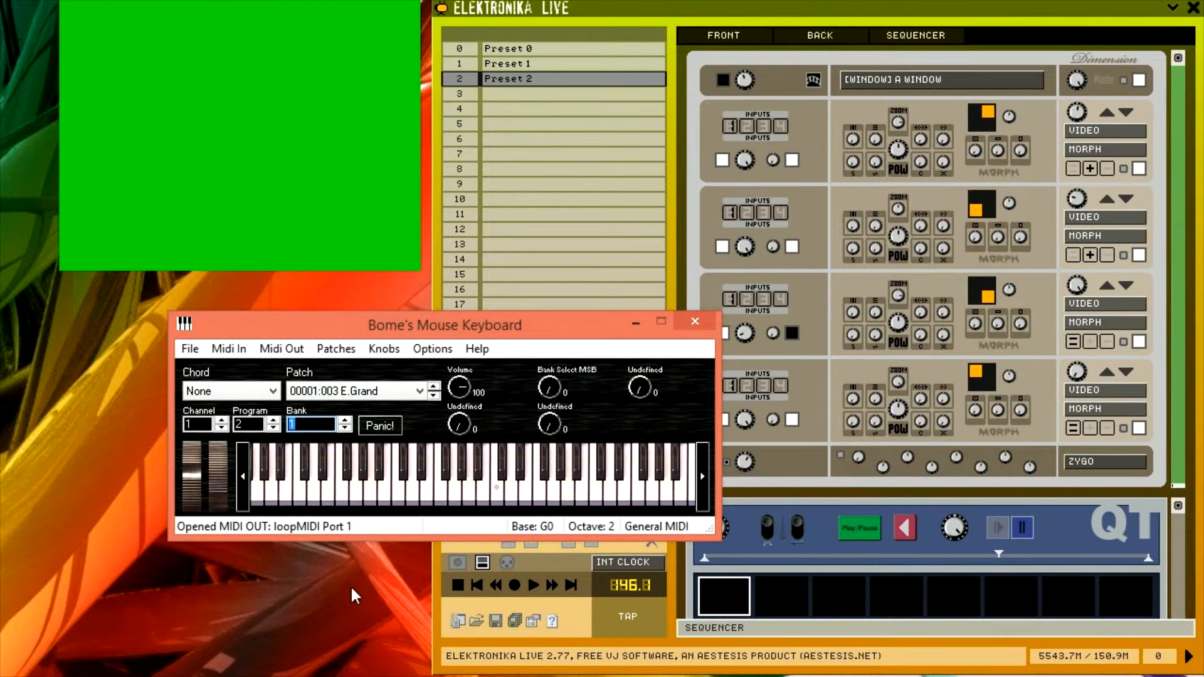
Open the MIDI/keyboard mapping panel and play notes on the mouse keyboard to send MIDI events
{"action": "left_click", "coordinate": [499, 496]}
{"action": "left_click", "coordinate": [507, 562]}
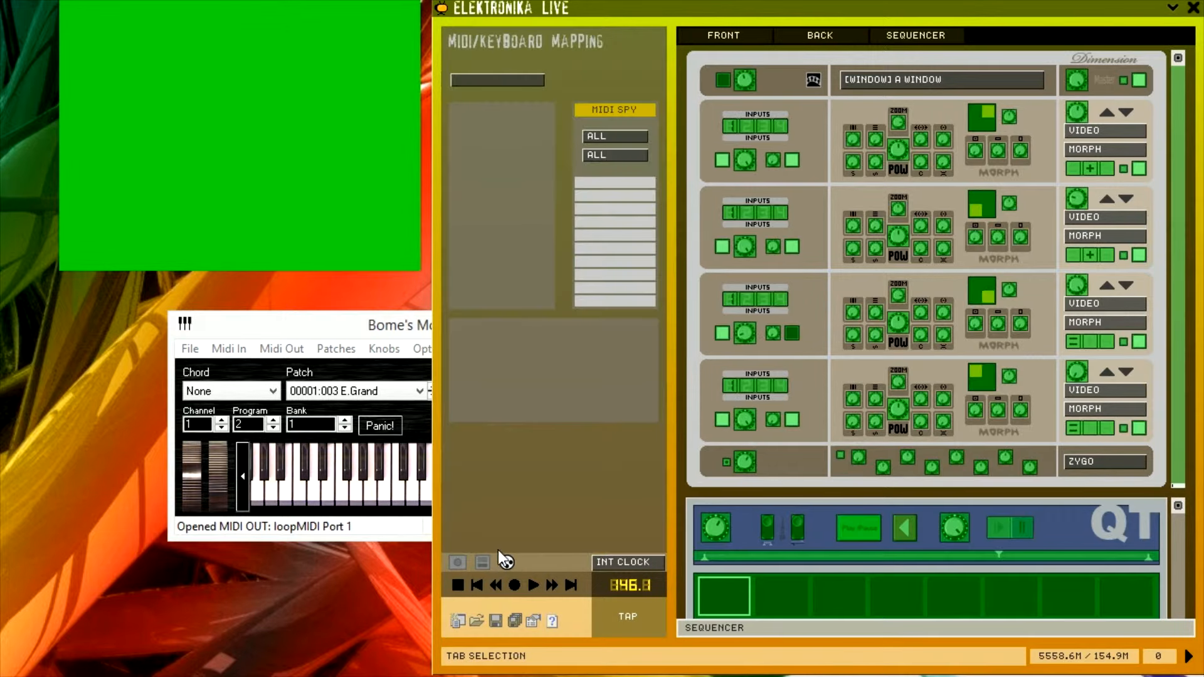
{"action": "left_click", "coordinate": [412, 495]}
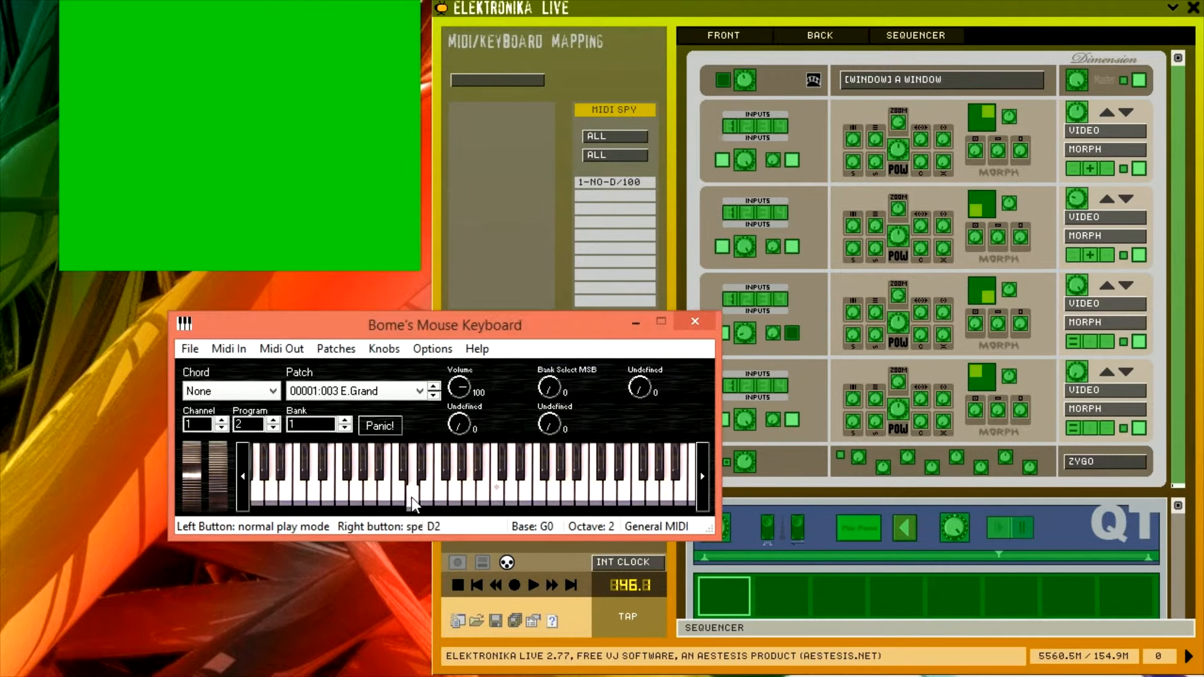
{"action": "left_click", "coordinate": [496, 496]}
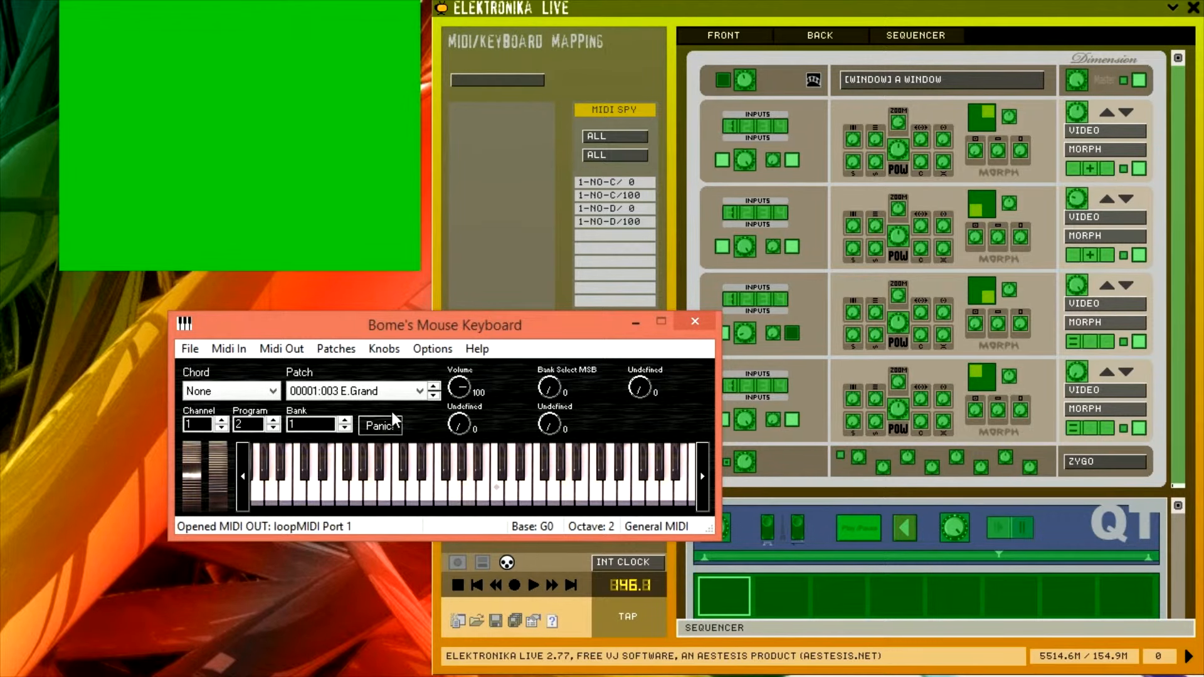
Open the keyboard's settings to examine the Playing options, then close the dialog
{"action": "left_click", "coordinate": [425, 353]}
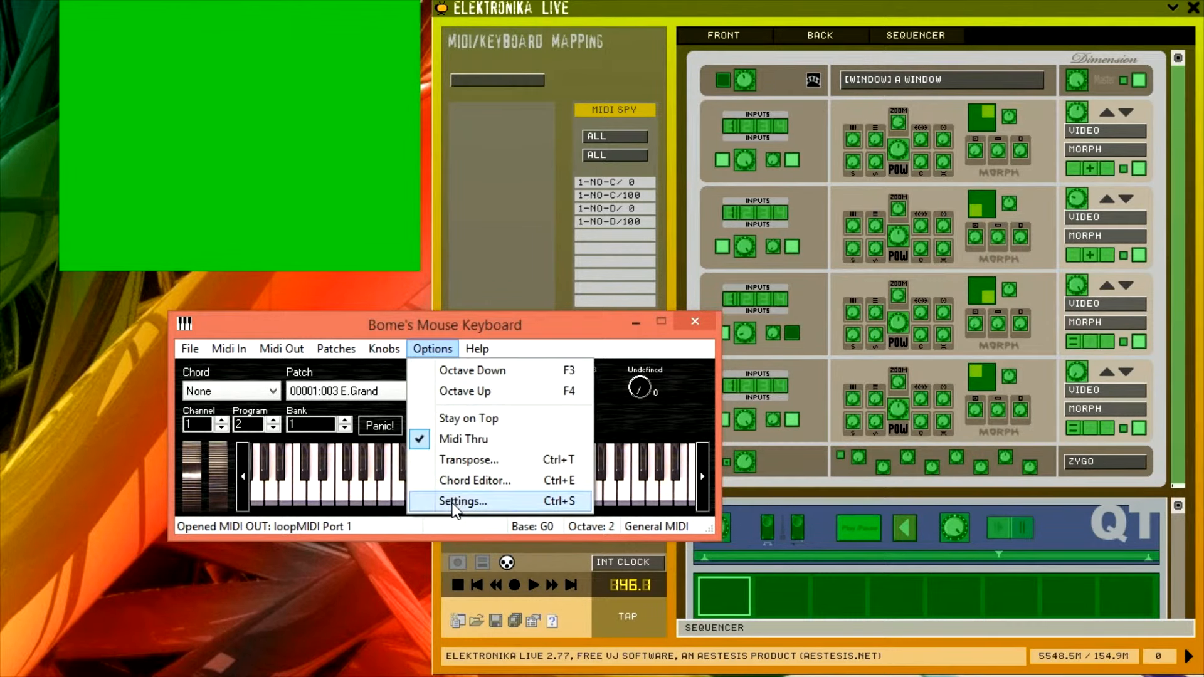
{"action": "left_click", "coordinate": [455, 499]}
{"action": "left_click", "coordinate": [164, 429]}
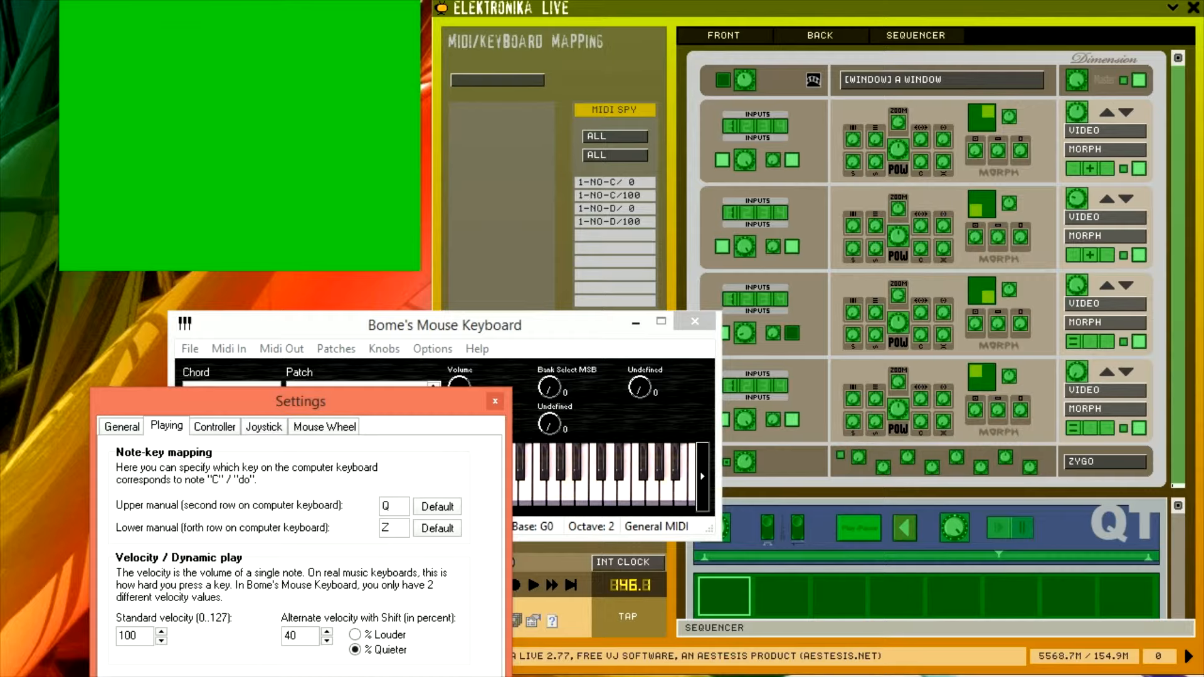
{"action": "key", "text": "Escape"}
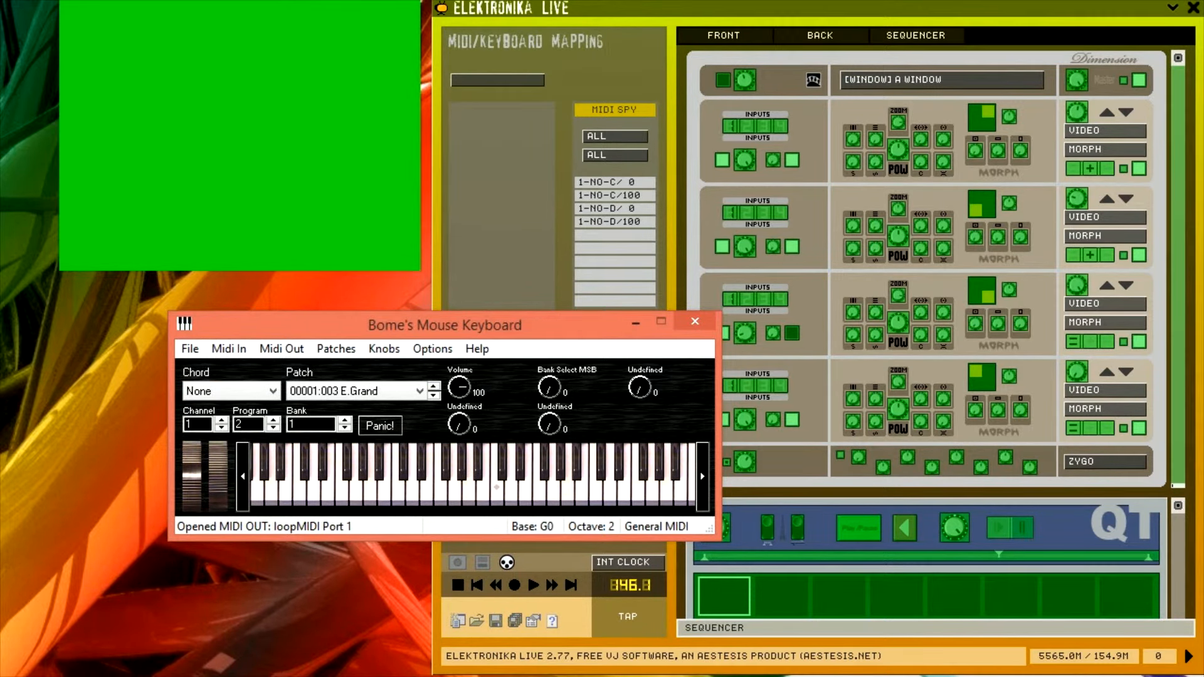
Map the QT player's Rate knob to the note-on C4 event on channel 1 from the MIDI spy list
{"action": "left_click", "coordinate": [601, 183]}
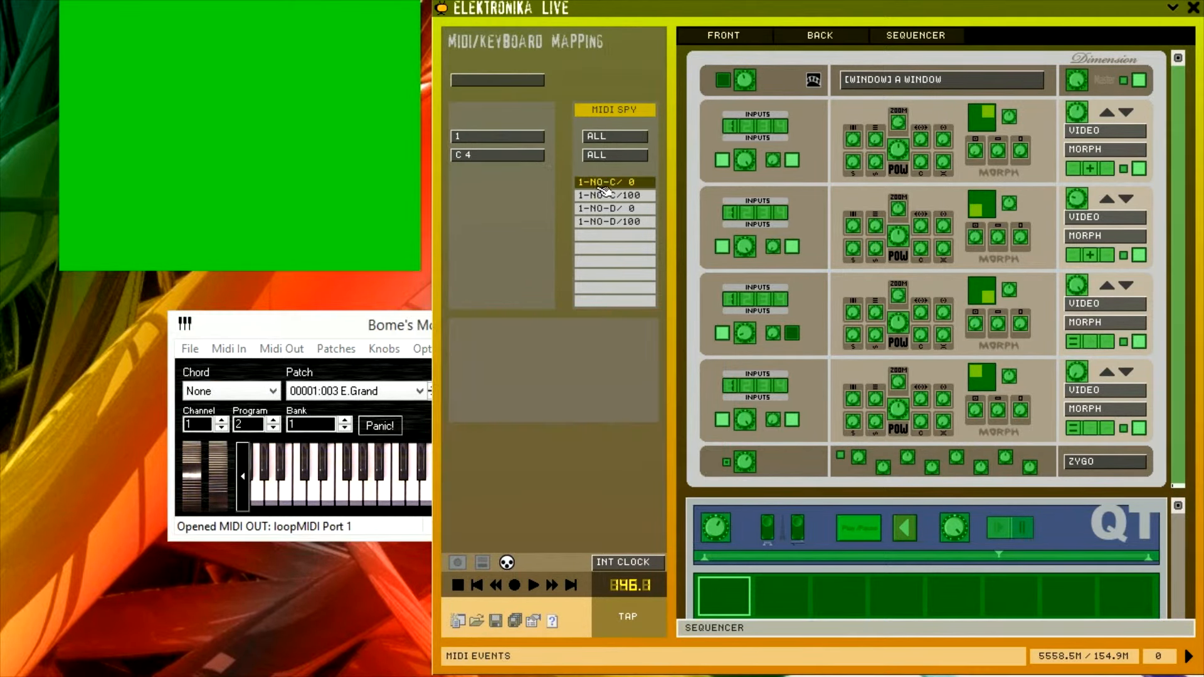
{"action": "left_click", "coordinate": [718, 534]}
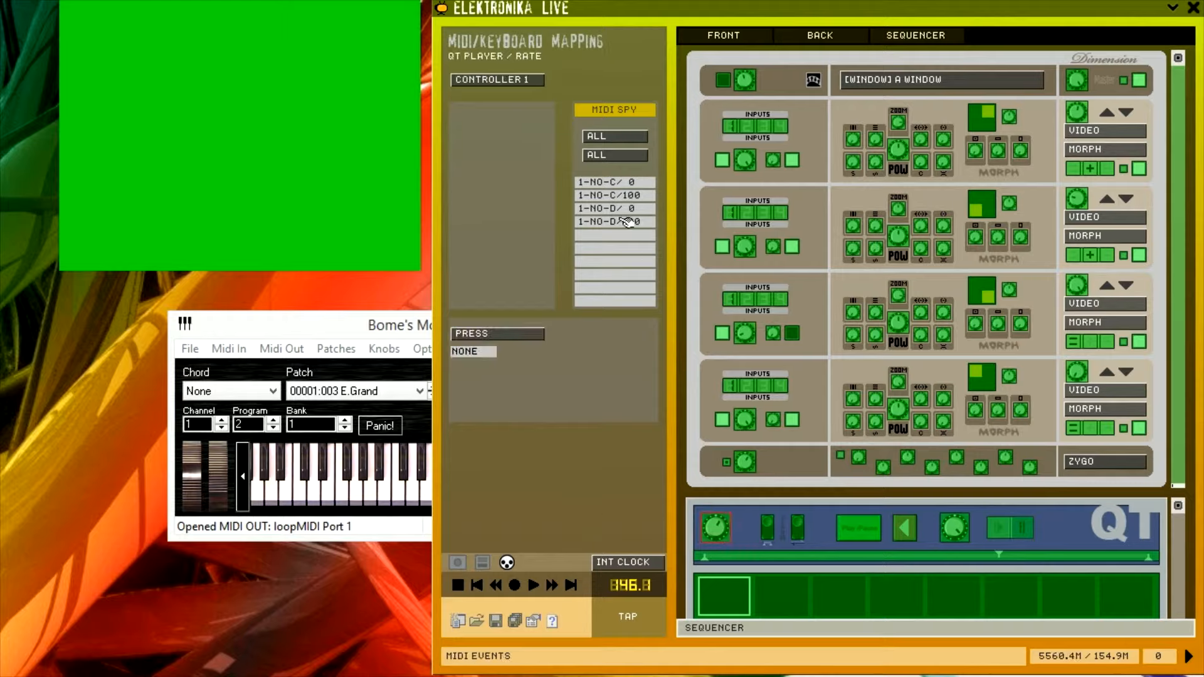
{"action": "left_click", "coordinate": [621, 187]}
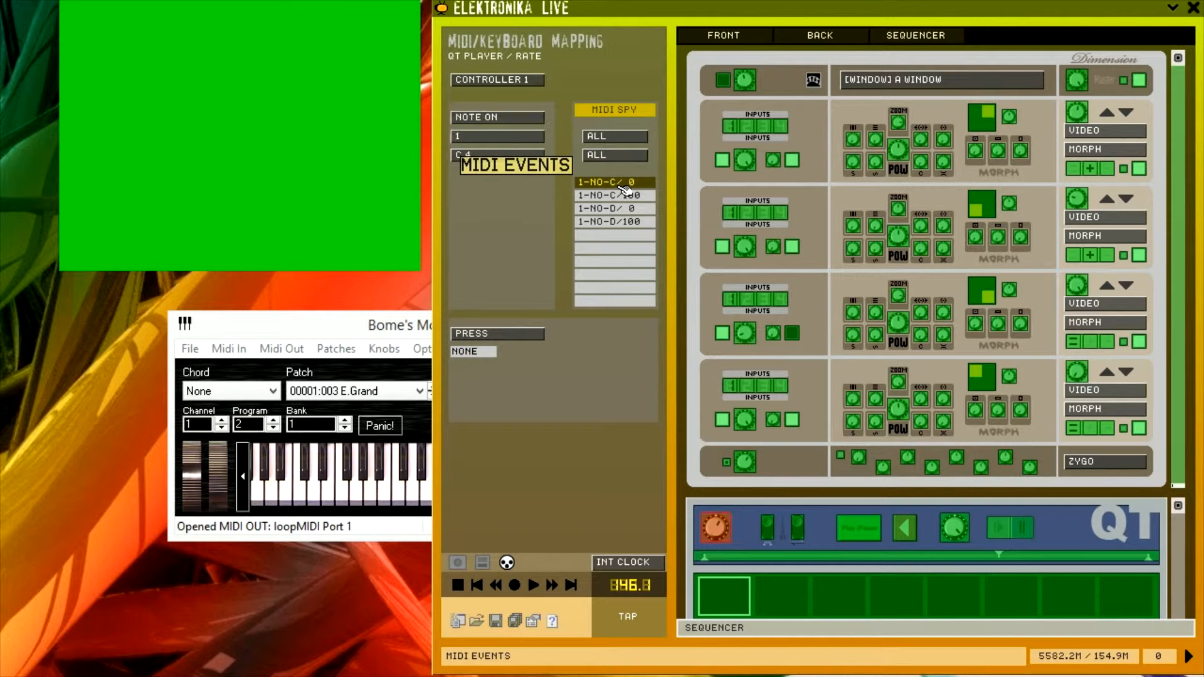
Play the C note repeatedly on the mouse keyboard to trigger the mapped Rate knob
{"action": "left_click", "coordinate": [349, 349]}
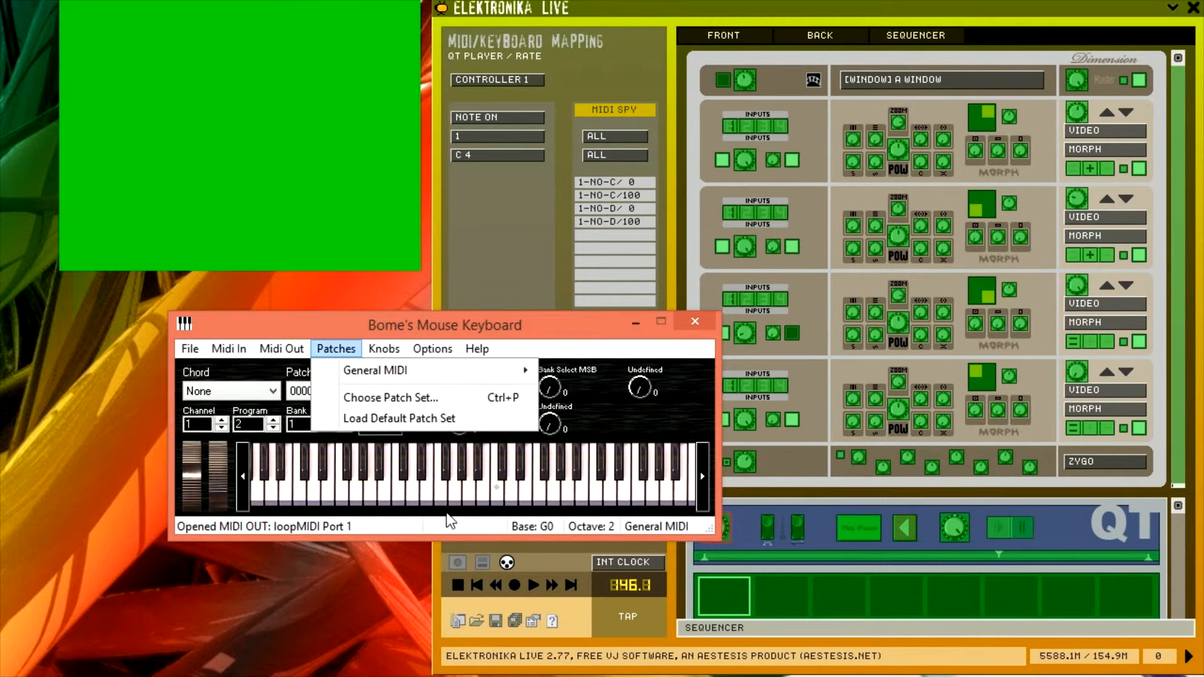
{"action": "left_click", "coordinate": [497, 491]}
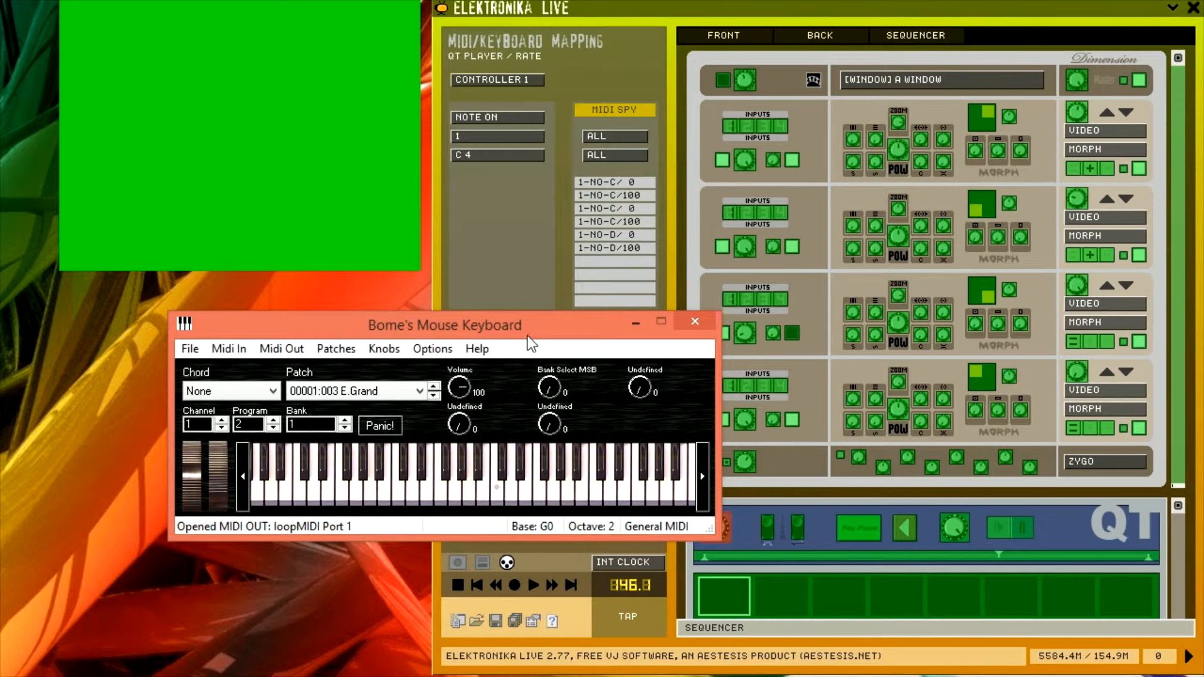
{"action": "left_click_drag", "start_coordinate": [528, 339], "coordinate": [472, 318]}
{"action": "left_click", "coordinate": [438, 477]}
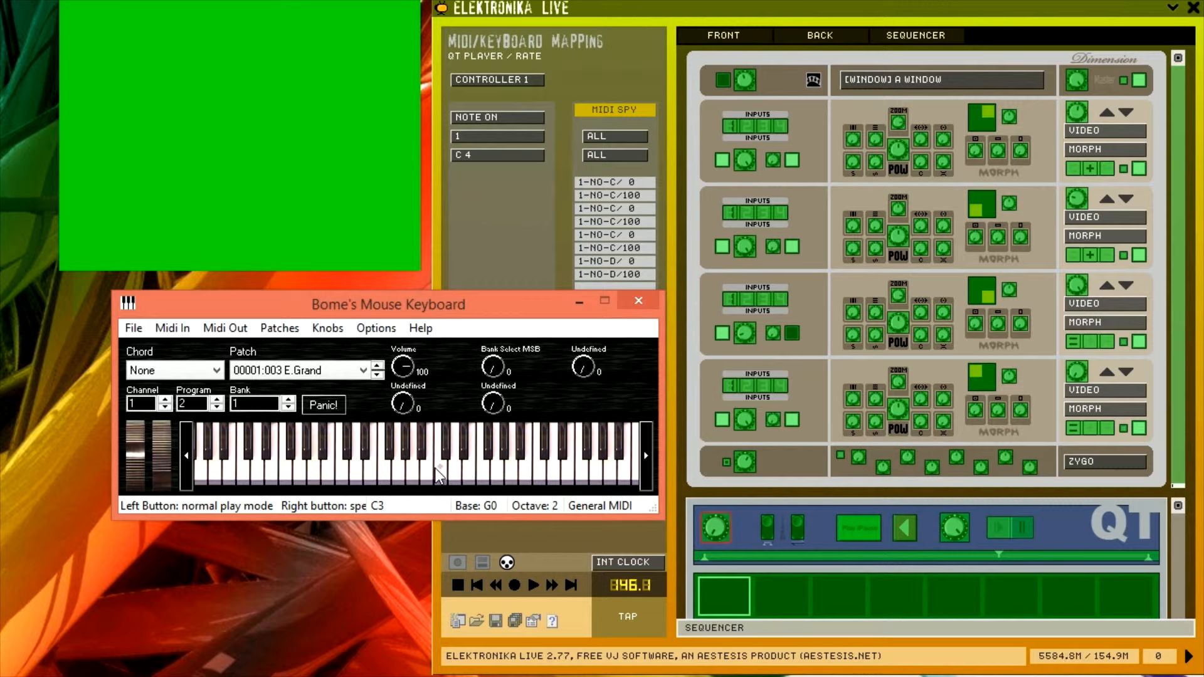
{"action": "left_click", "coordinate": [439, 477]}
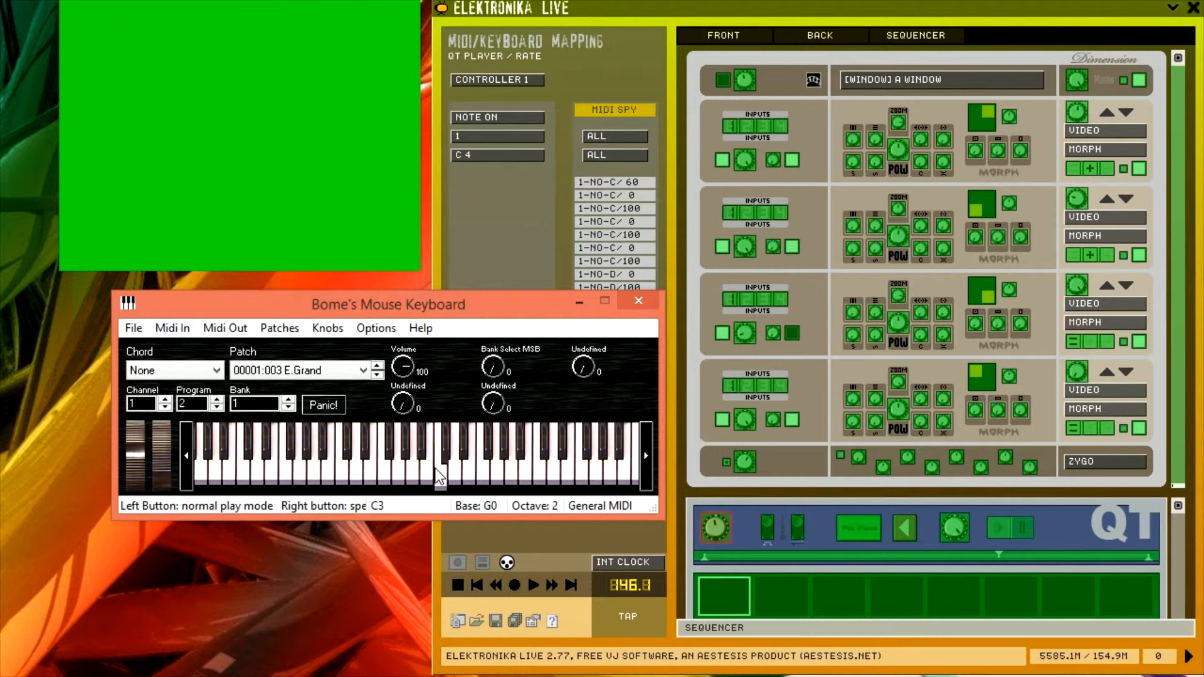